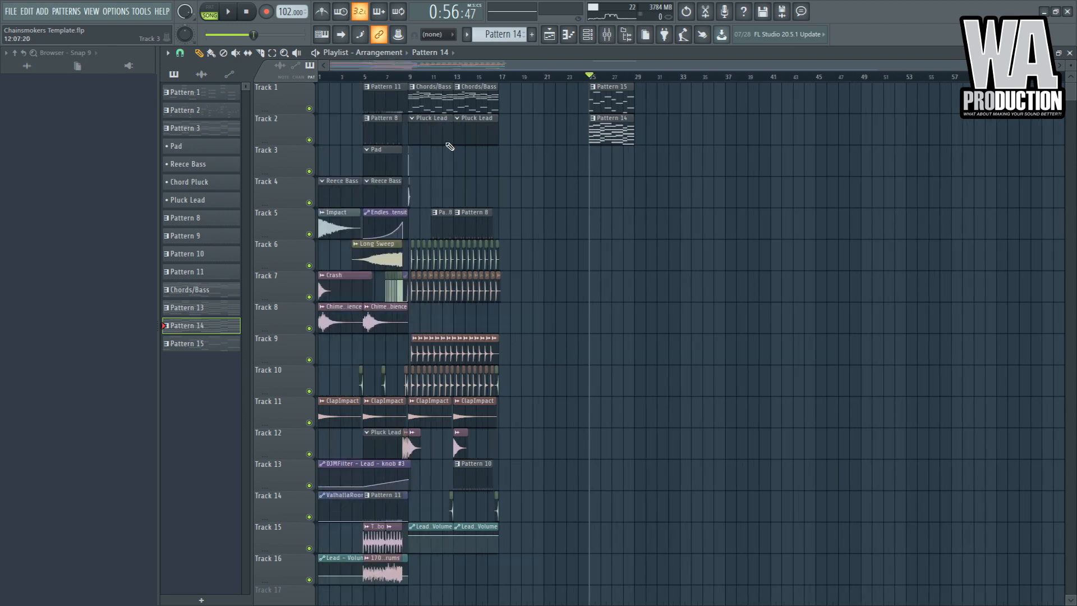
# - Move the two Chords/Bass clips on Track 1 out of bars 9 to 17 and set the playhead at bar 9
pyautogui.moveTo(432, 106); pyautogui.dragTo(712, 103)
pyautogui.moveTo(511, 90); pyautogui.dragTo(435, 100)
pyautogui.moveTo(436, 96); pyautogui.dragTo(708, 96)
pyautogui.moveTo(449, 78); pyautogui.dragTo(411, 82)
pyautogui.scroll(5, 510, 204)
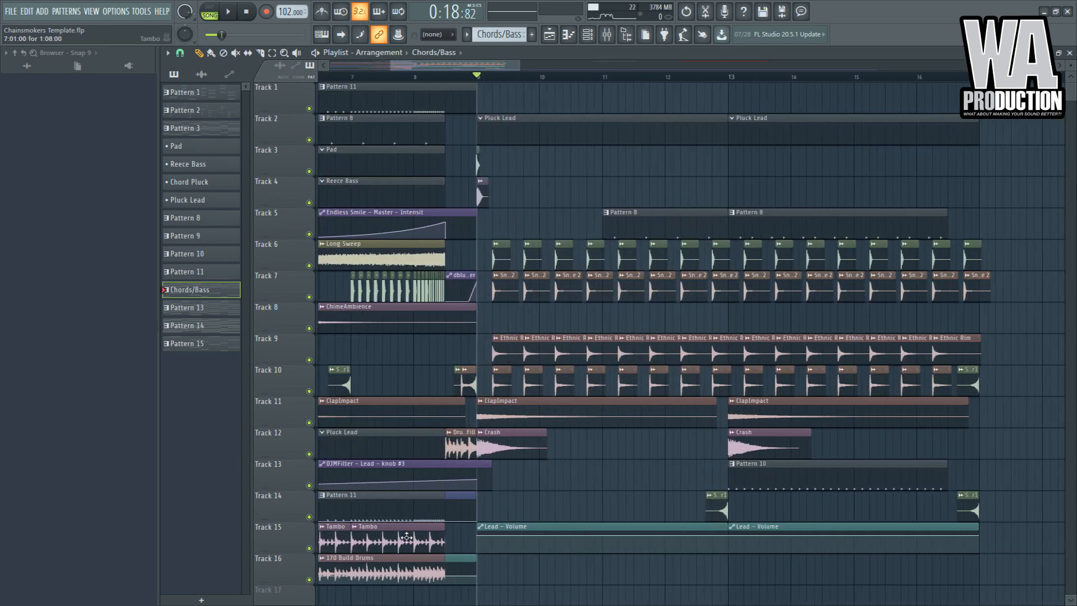
# - Move the Pattern 15 and Pattern 14 clips to bar 17 and play them from there while checking the mixer levels
pyautogui.scroll(-3, 874, 322)
pyautogui.moveTo(938, 180); pyautogui.dragTo(709, 127)
pyautogui.click(697, 83)
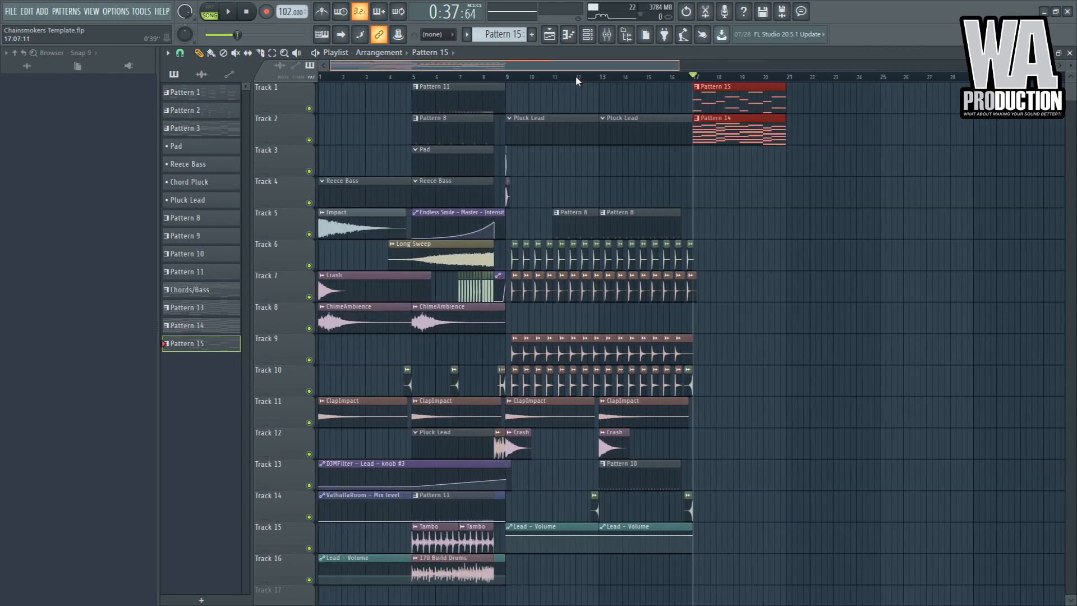
pyautogui.press('space')
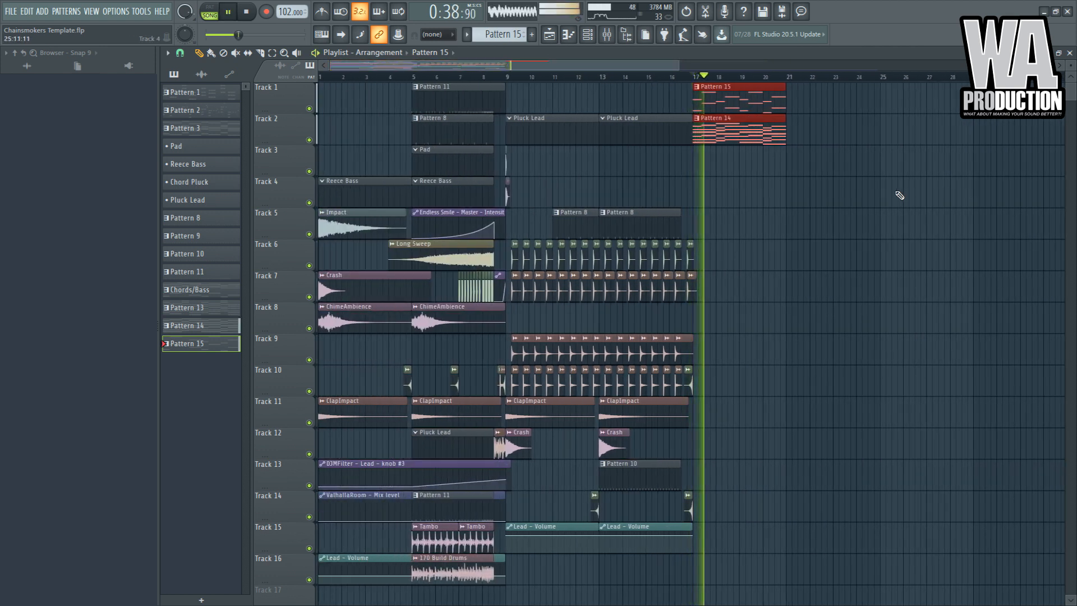
pyautogui.click(607, 39)
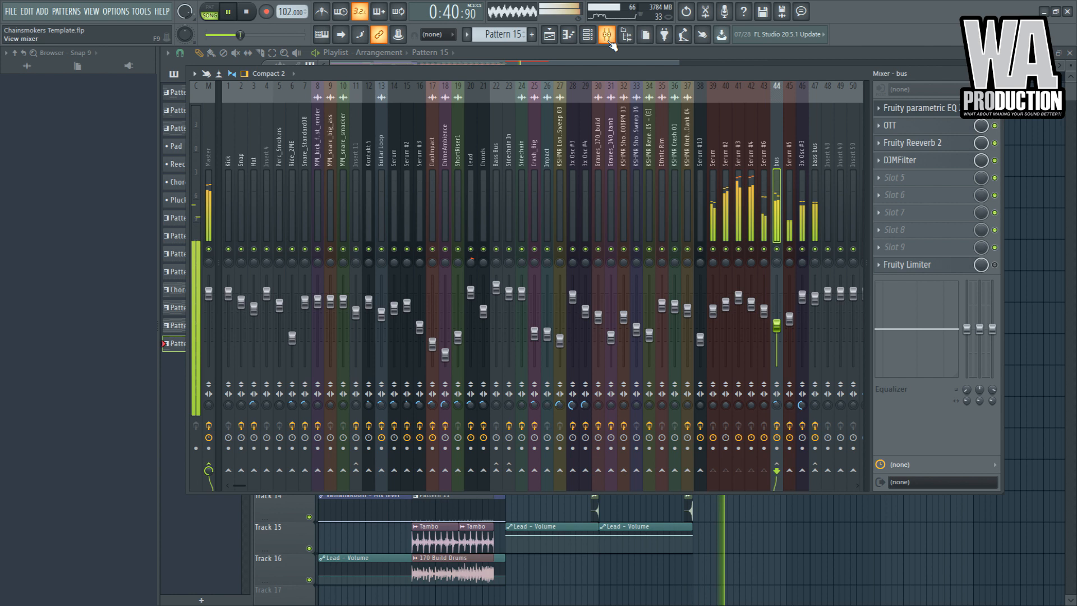
pyautogui.click(1014, 173)
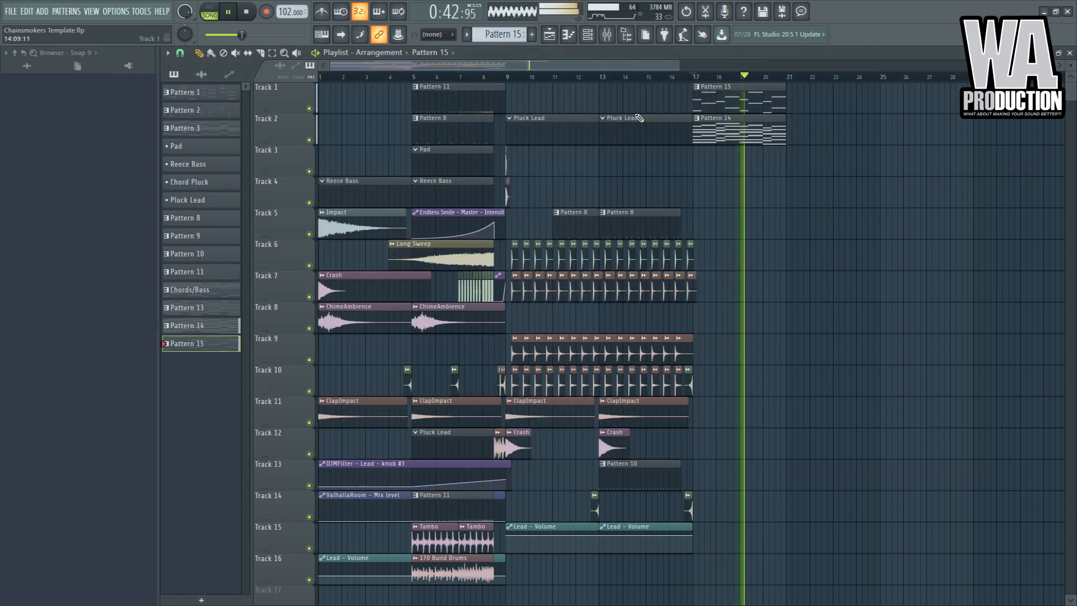
# - Shift the arrangement clips down one track and place Pattern 15 and Pattern 14 at bar 9 on Tracks 1 and 2
pyautogui.hotkey('shift', 'Down')
pyautogui.moveTo(710, 99); pyautogui.dragTo(735, 190)
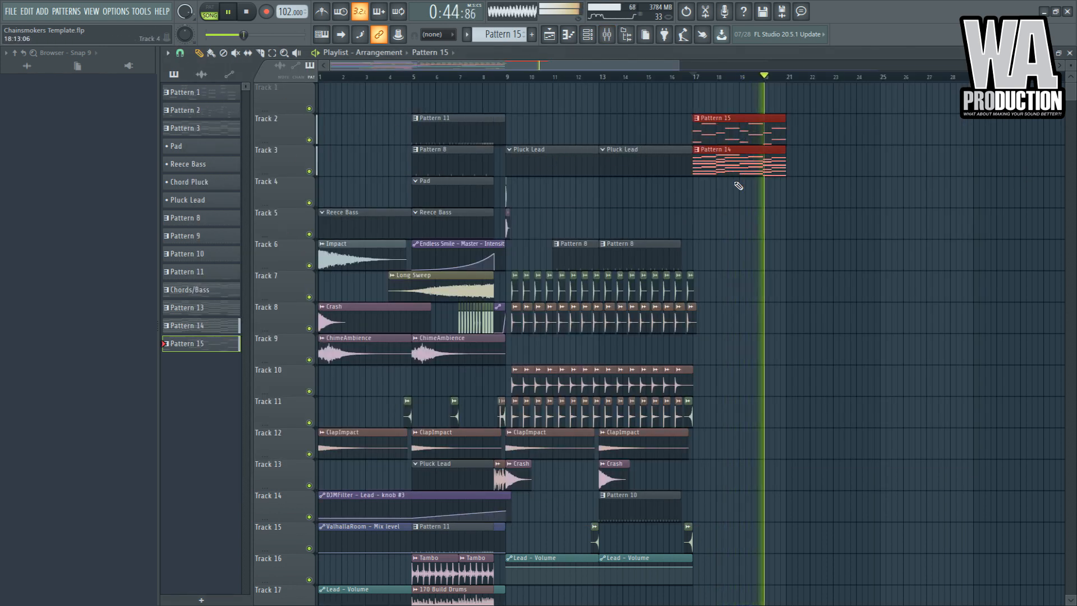
pyautogui.moveTo(726, 115); pyautogui.dragTo(550, 101)
pyautogui.press('space')
pyautogui.click(494, 78)
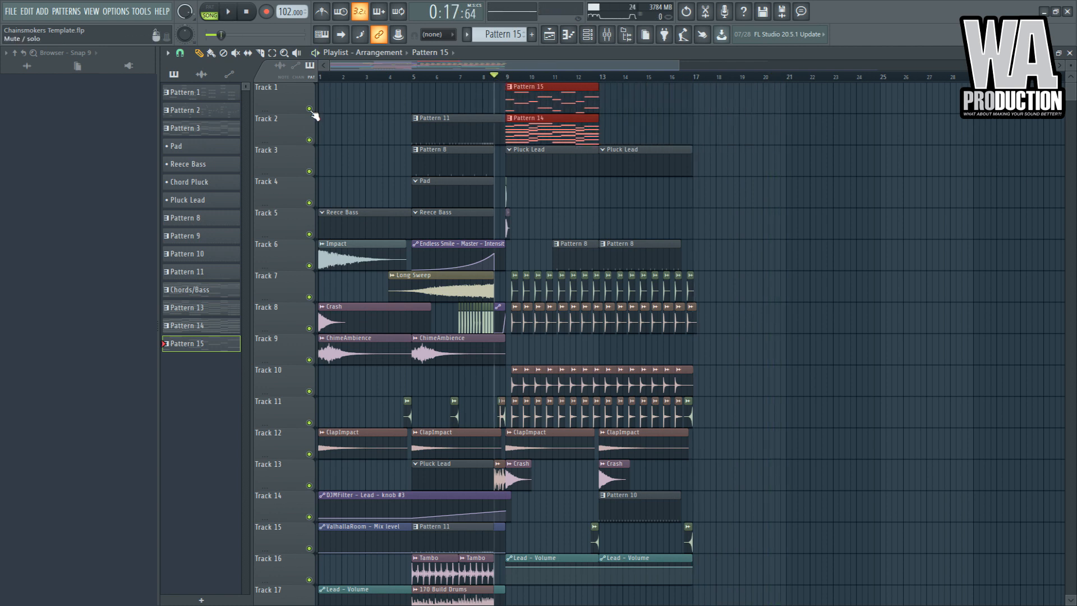
# - Select the short clips at bar 9 on Tracks 4 and 5 and play the drop from bar 9
pyautogui.scroll(3, 472, 88)
pyautogui.click(466, 75)
pyautogui.moveTo(478, 184); pyautogui.dragTo(461, 216)
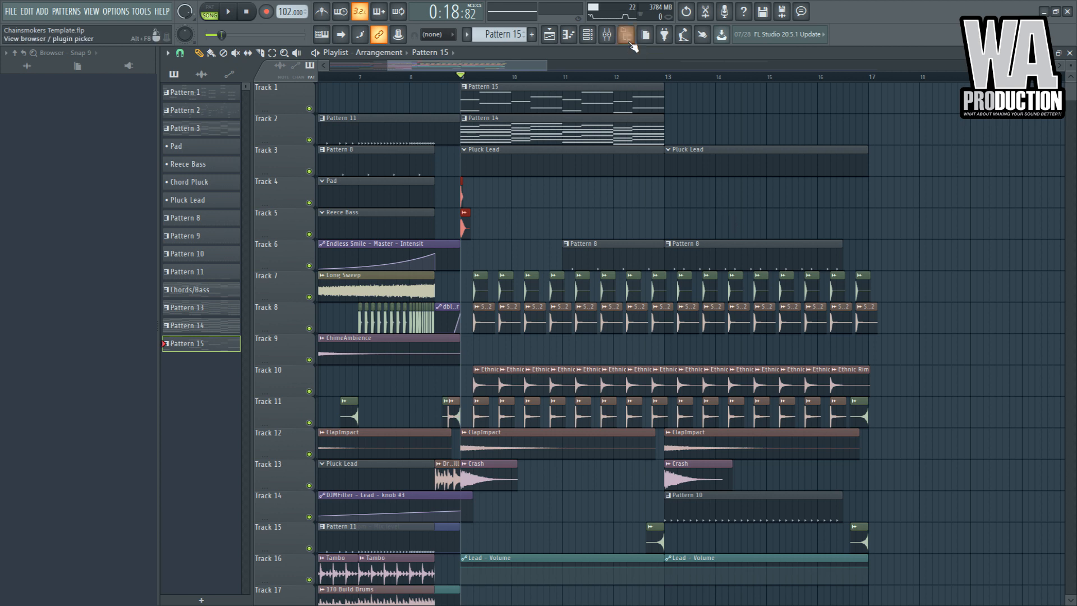
pyautogui.press('space')
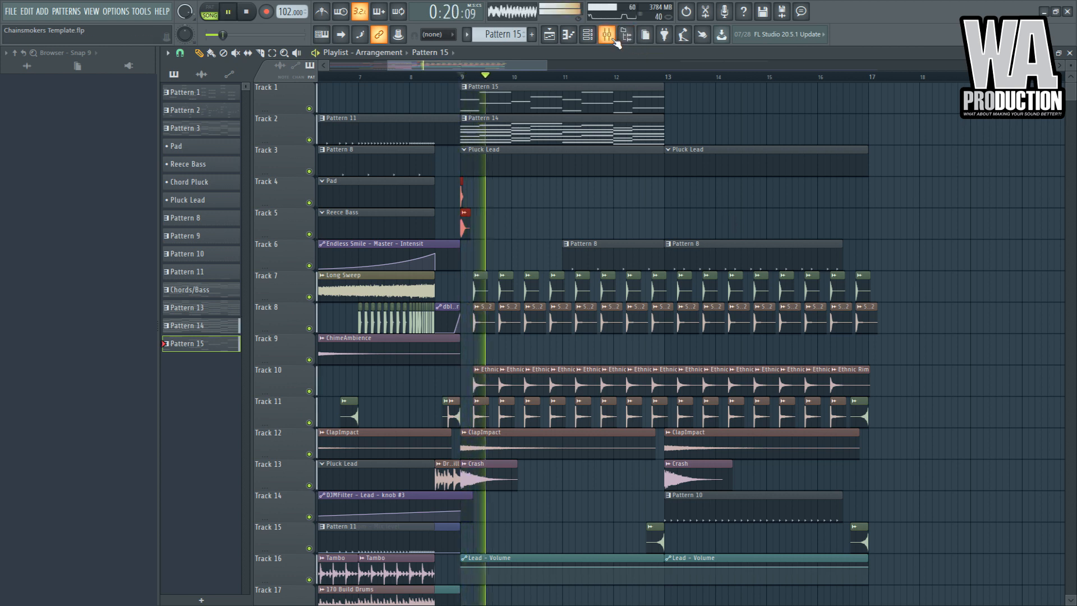
# - Route the bus and bass bus mixer tracks to Insert 48 and check their routing
pyautogui.click(614, 40)
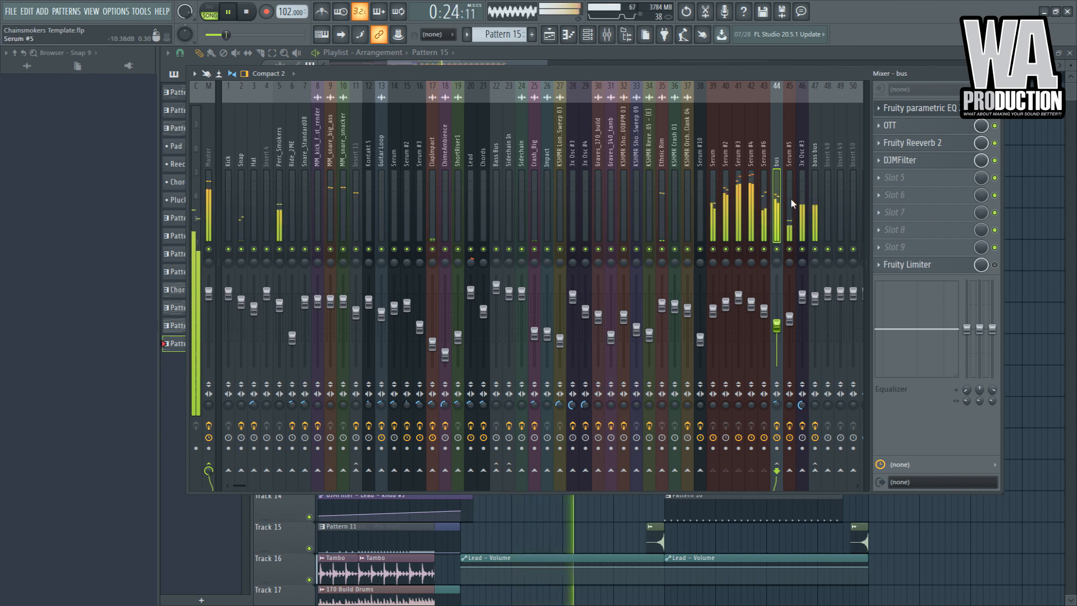
pyautogui.click(813, 199)
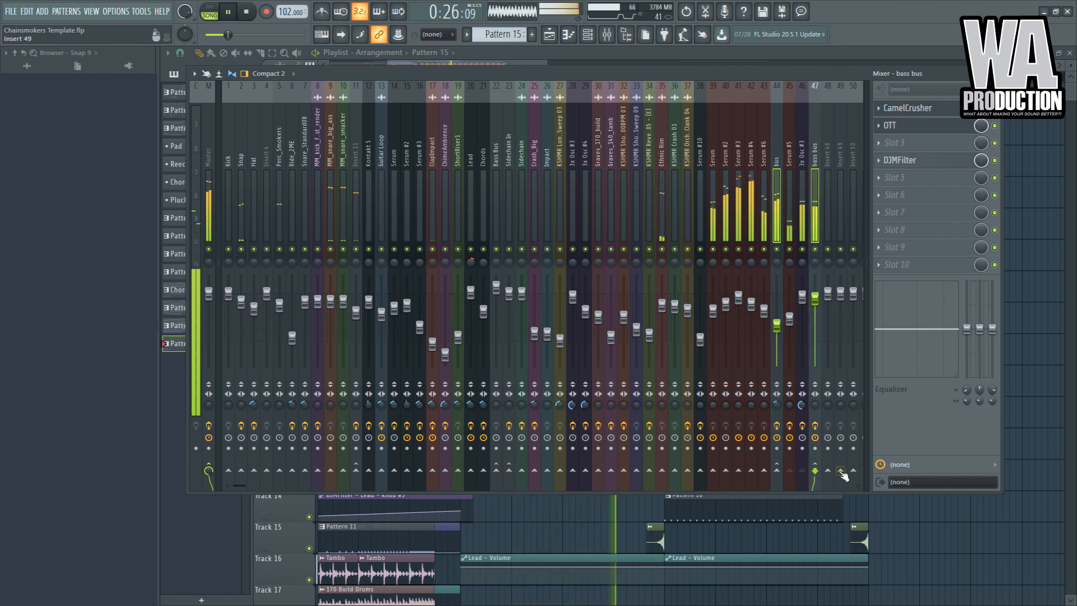
pyautogui.click(828, 199)
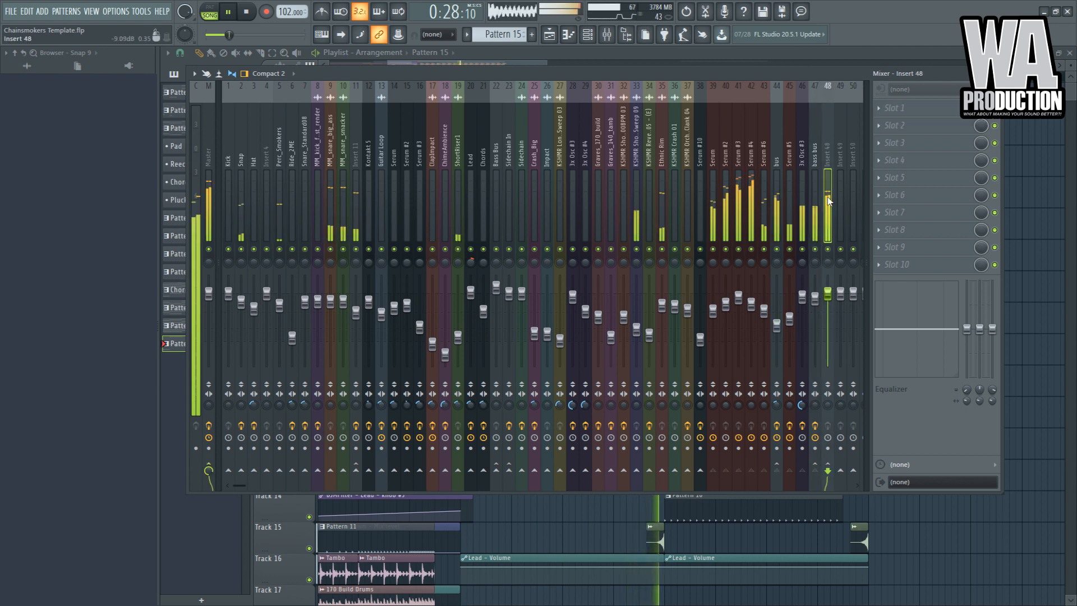
pyautogui.press('space')
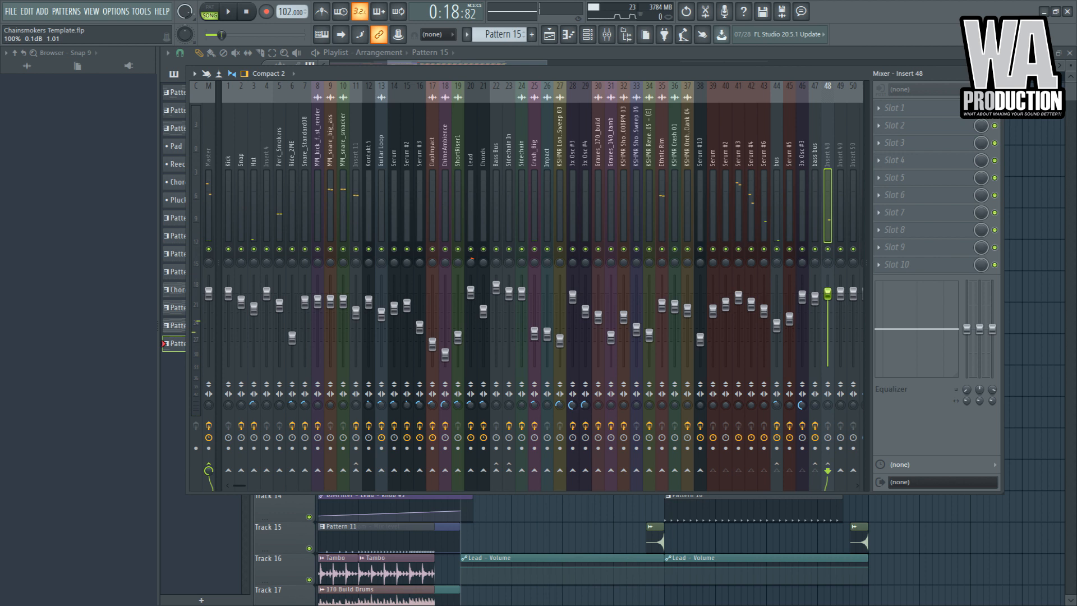
pyautogui.click(813, 185)
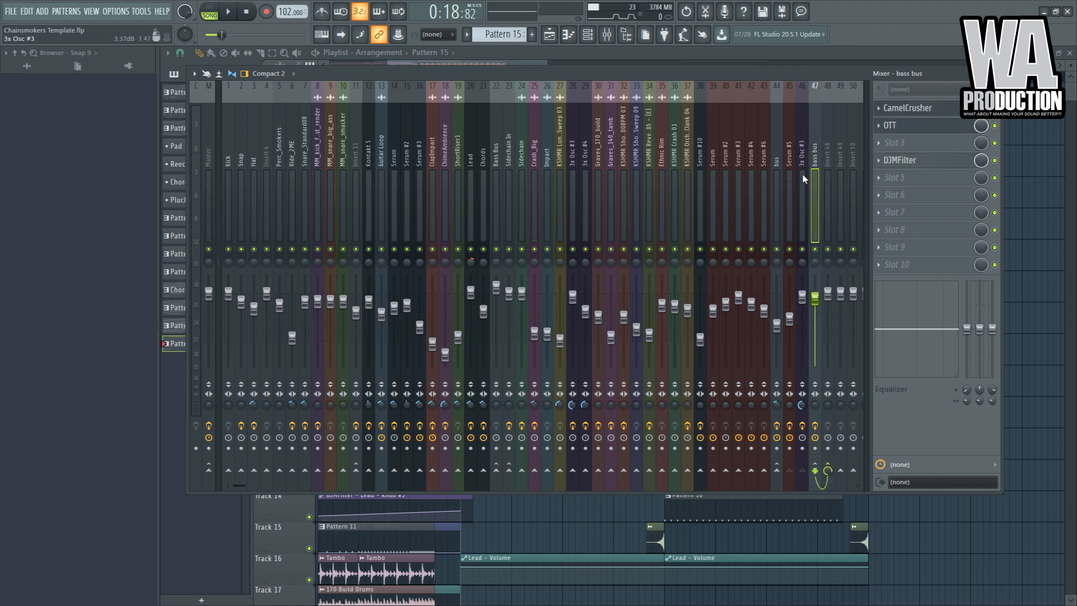
pyautogui.click(777, 176)
# - Rename mixer Insert 48 as Drop Bus and return to the playlist
pyautogui.click(828, 171)
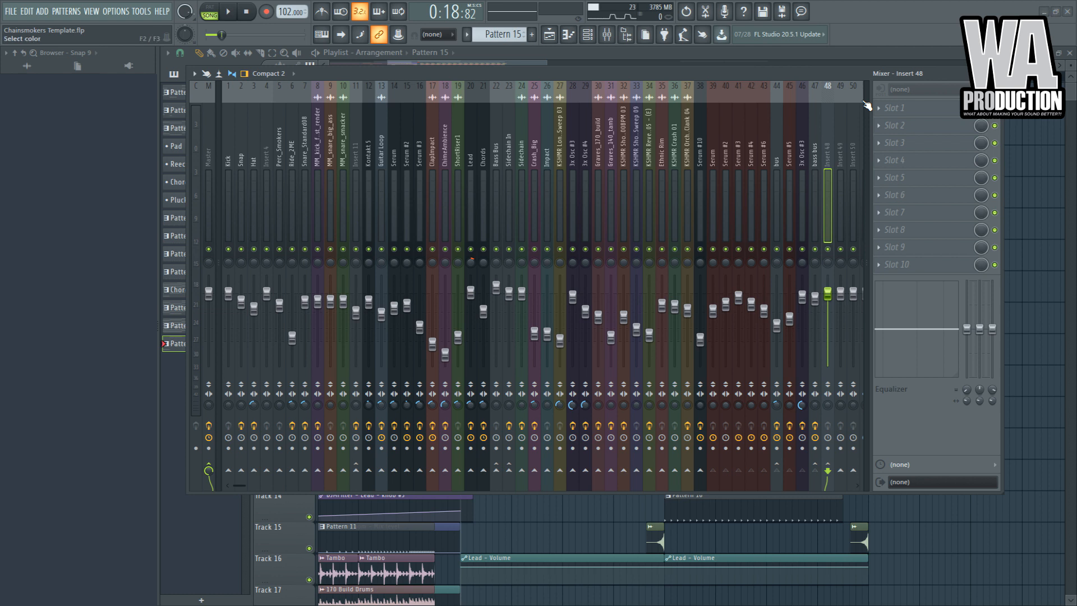
pyautogui.write('Drop Bus')
pyautogui.press('Return')
pyautogui.press('F9')
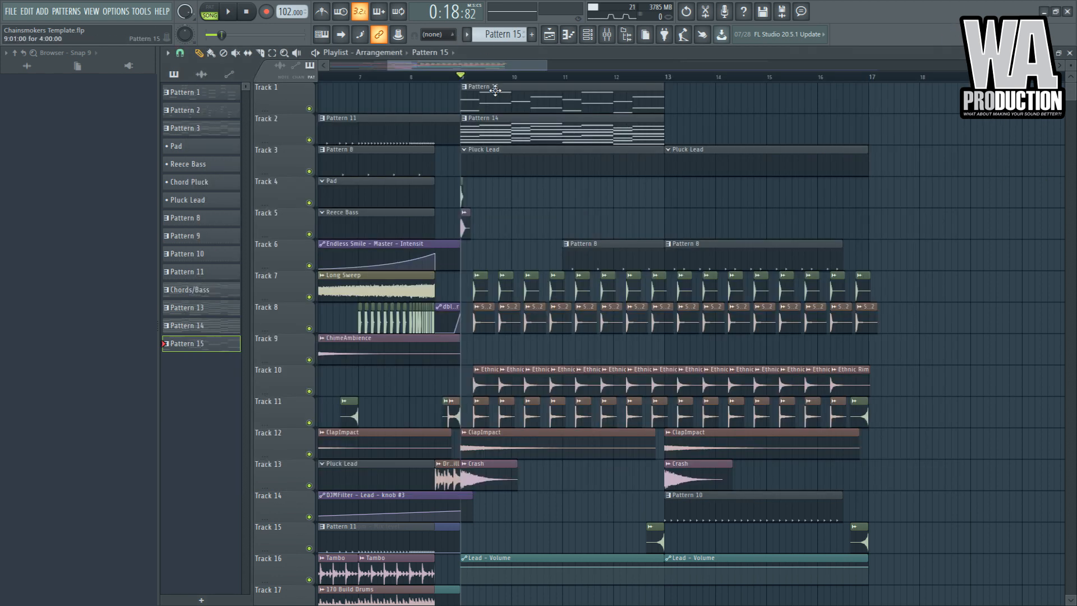
# - Select bars 9 to 13 on the timeline and insert an empty track at Track 3
pyautogui.moveTo(460, 80); pyautogui.dragTo(655, 102)
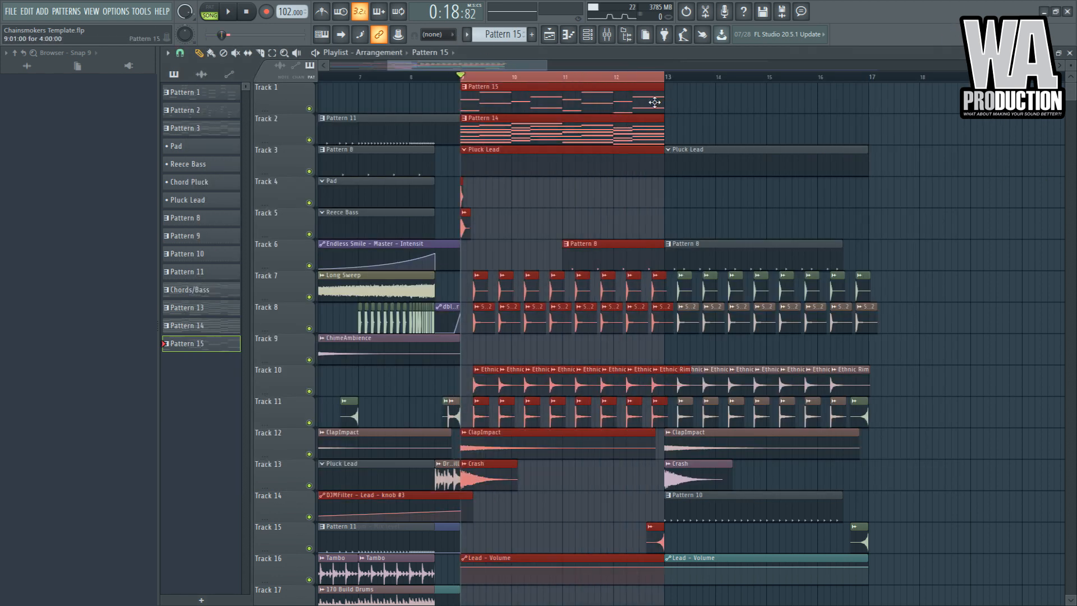
pyautogui.click(348, 364)
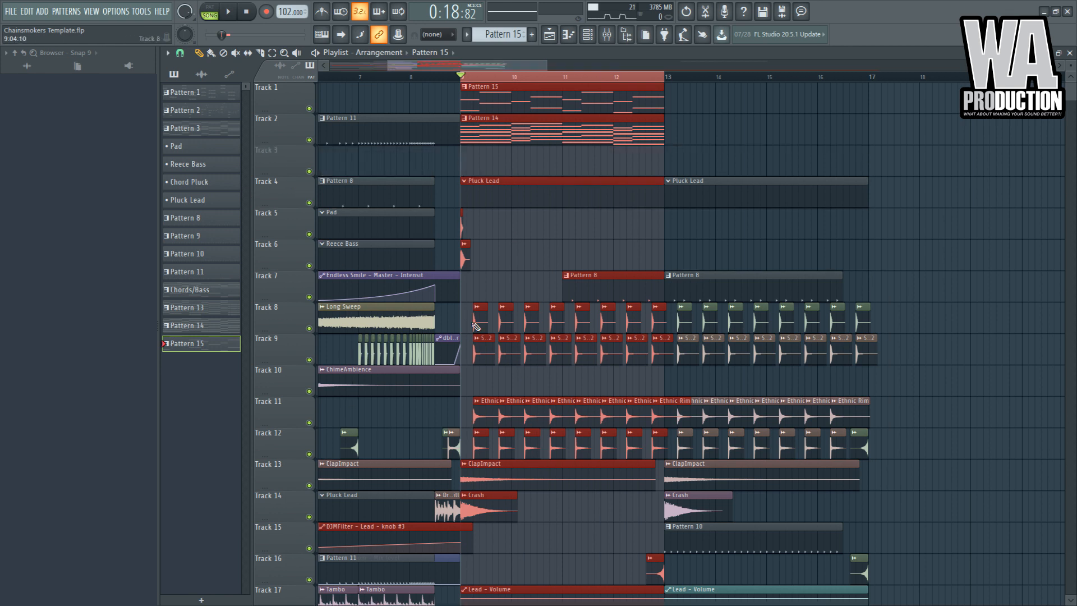
# - Inspect the Sidechain sample's channel settings and the Fruity peak controller on its mixer track 24
pyautogui.scroll(8, 473, 323)
pyautogui.click(403, 226)
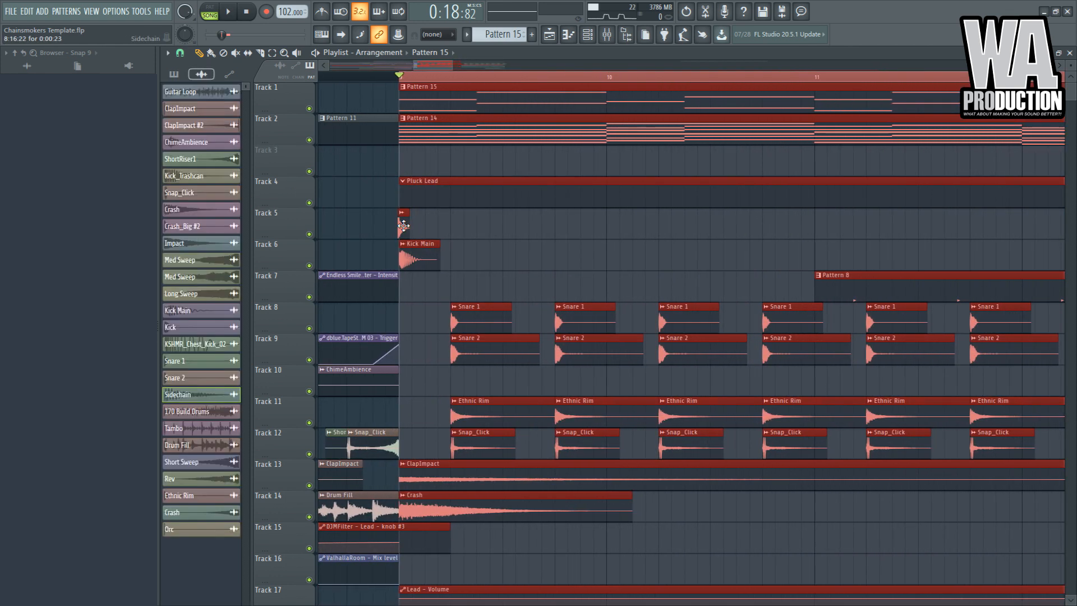
pyautogui.doubleClick(405, 228)
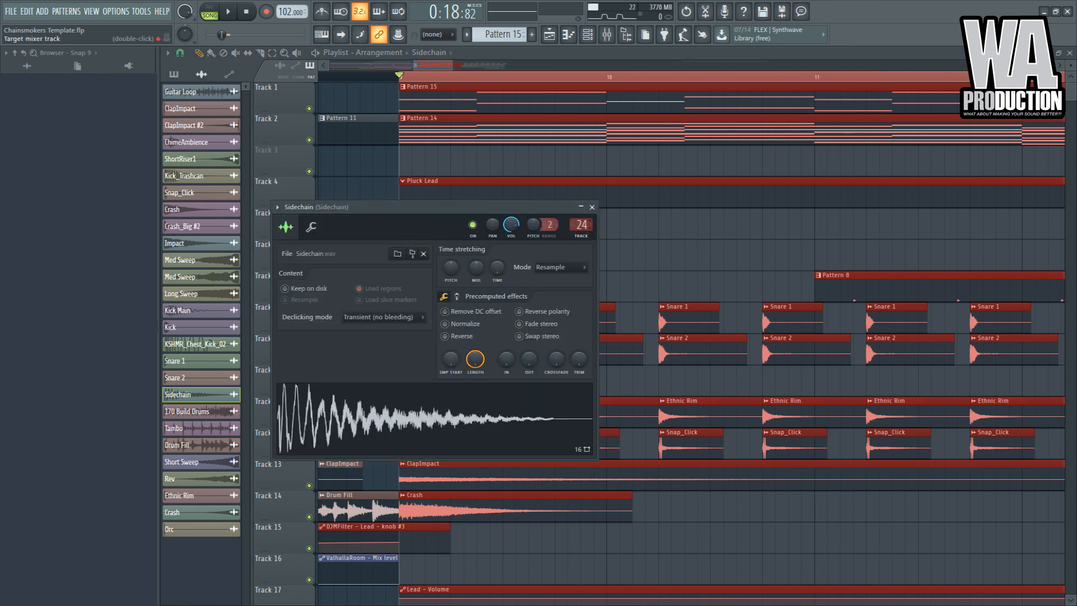
pyautogui.click(582, 224)
pyautogui.click(921, 112)
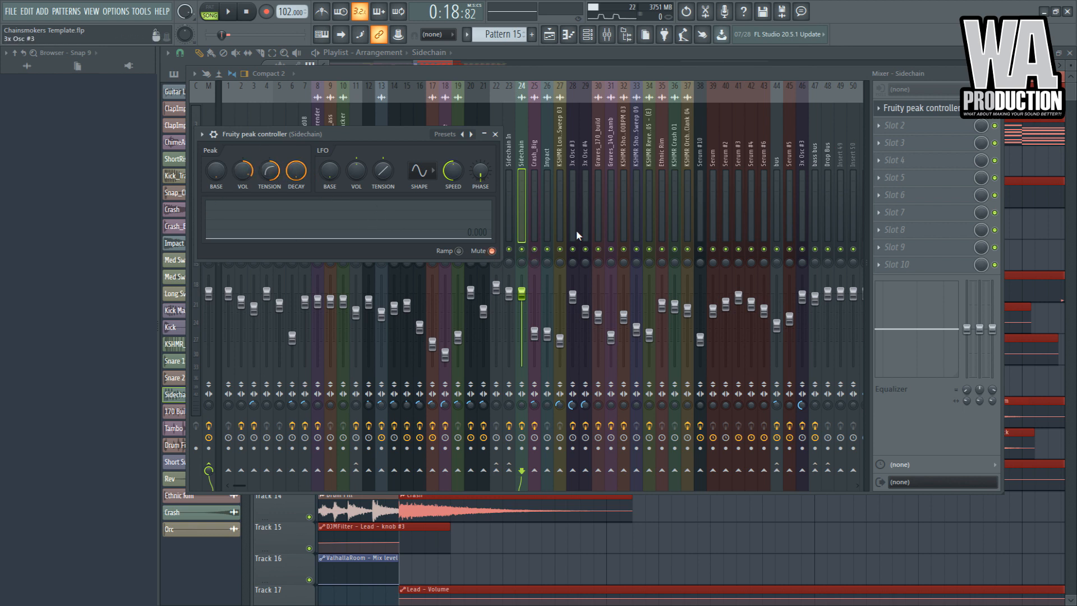
pyautogui.click(1040, 247)
pyautogui.doubleClick(403, 223)
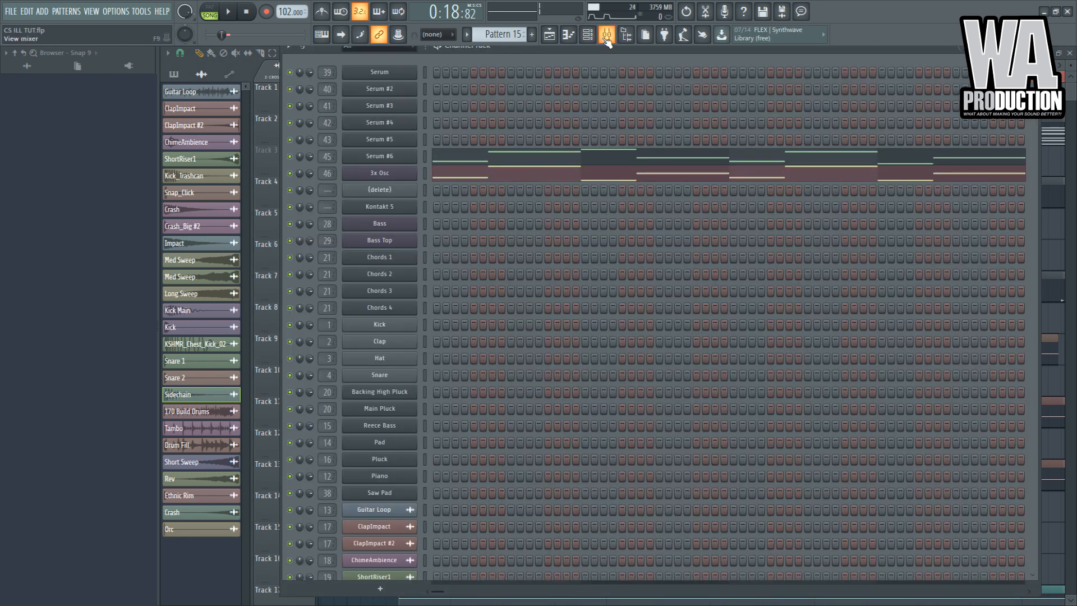
# - Select the Drop Bus in the mixer, play the drop with its Fruity Balance open, and return to the playlist
pyautogui.click(606, 38)
pyautogui.click(828, 148)
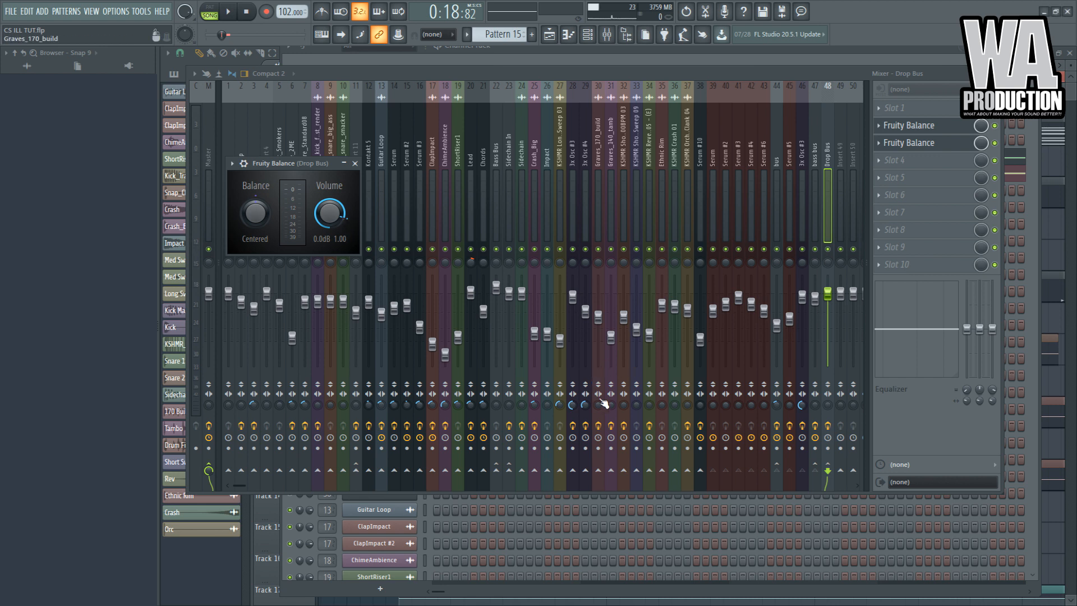
pyautogui.press('space')
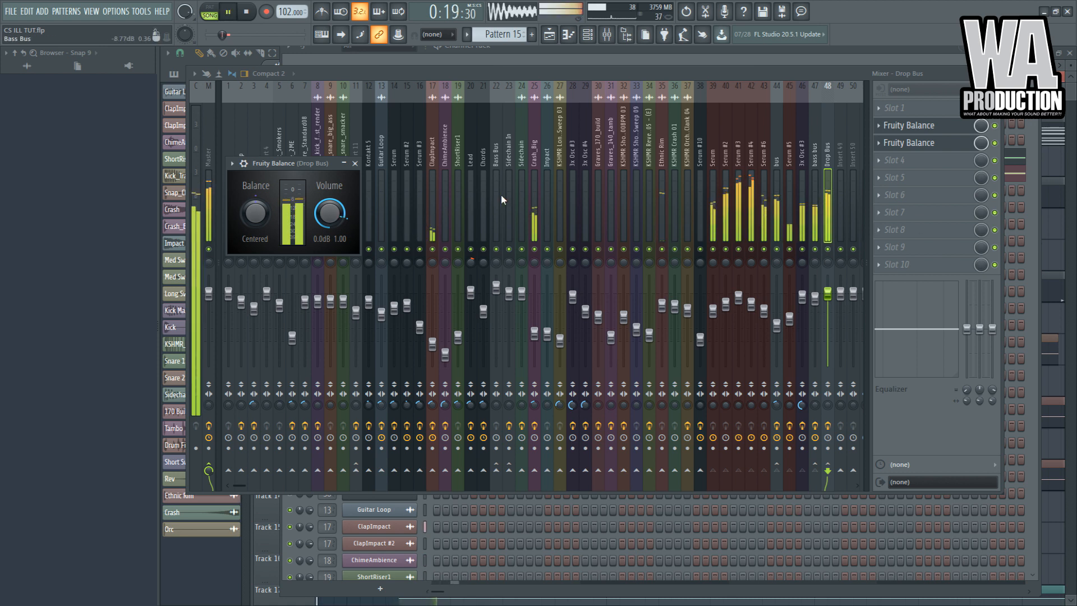
pyautogui.press('F5')
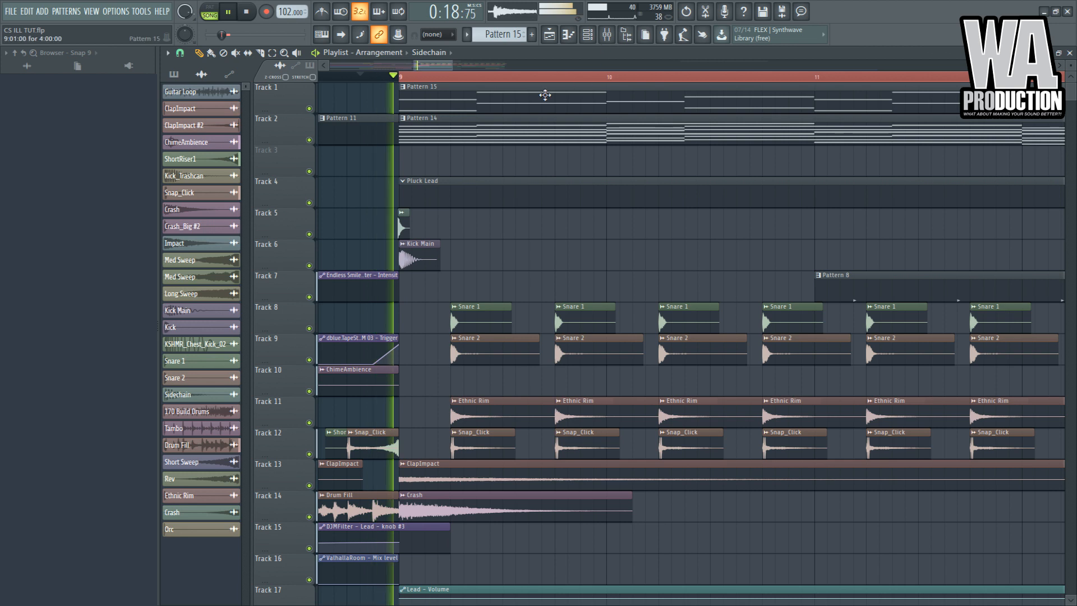
pyautogui.press('space')
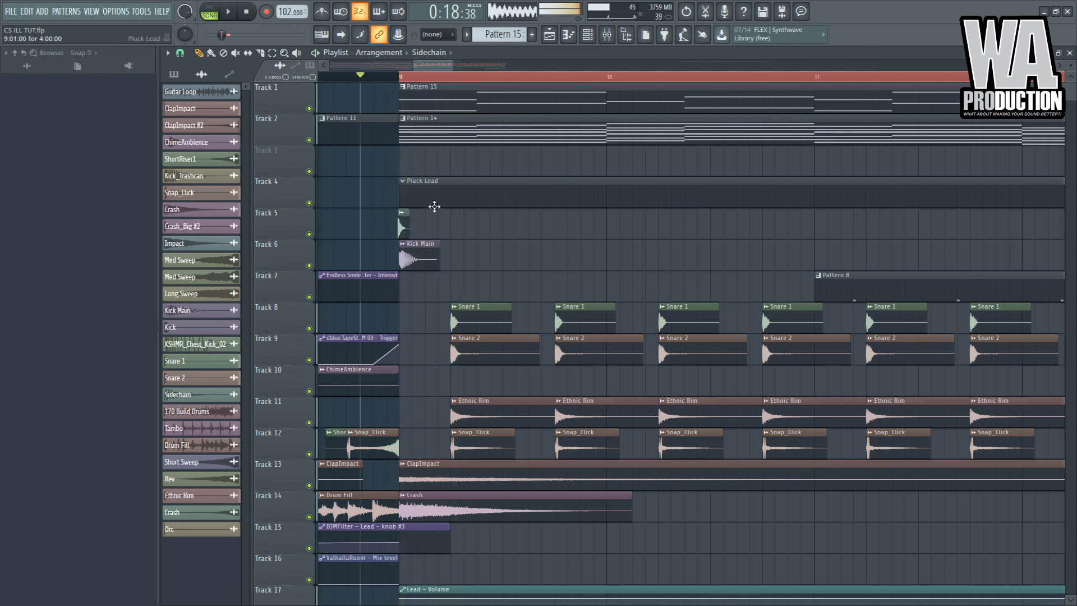
# - Play the drop while checking the bass bus and Drop Bus effect chains in the mixer
pyautogui.click(606, 34)
pyautogui.click(816, 197)
pyautogui.press('space')
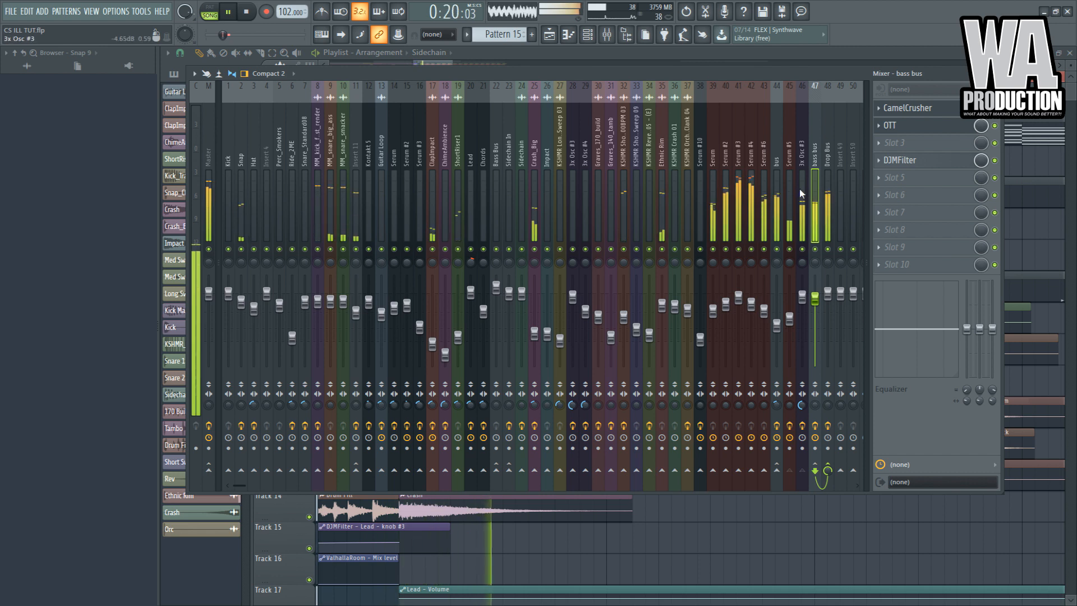
pyautogui.click(827, 175)
pyautogui.click(1012, 231)
pyautogui.press('space')
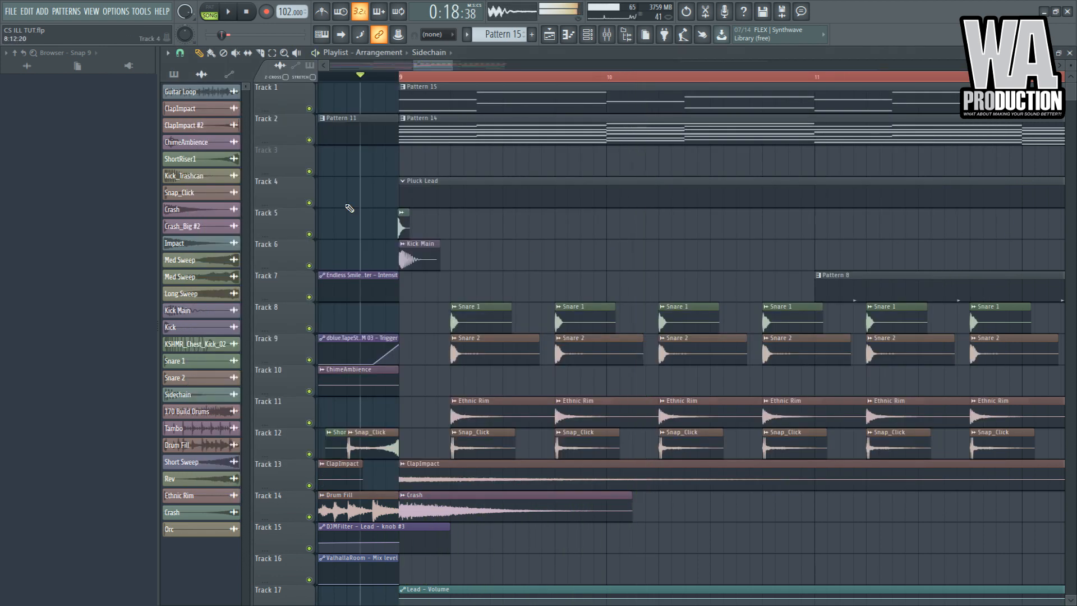
# - Copy the Sidechain and Kick Main clips at bar 9 to position 9:07 and play the result
pyautogui.scroll(-3, 401, 226)
pyautogui.moveTo(432, 207); pyautogui.dragTo(434, 260)
pyautogui.scroll(3, 430, 261)
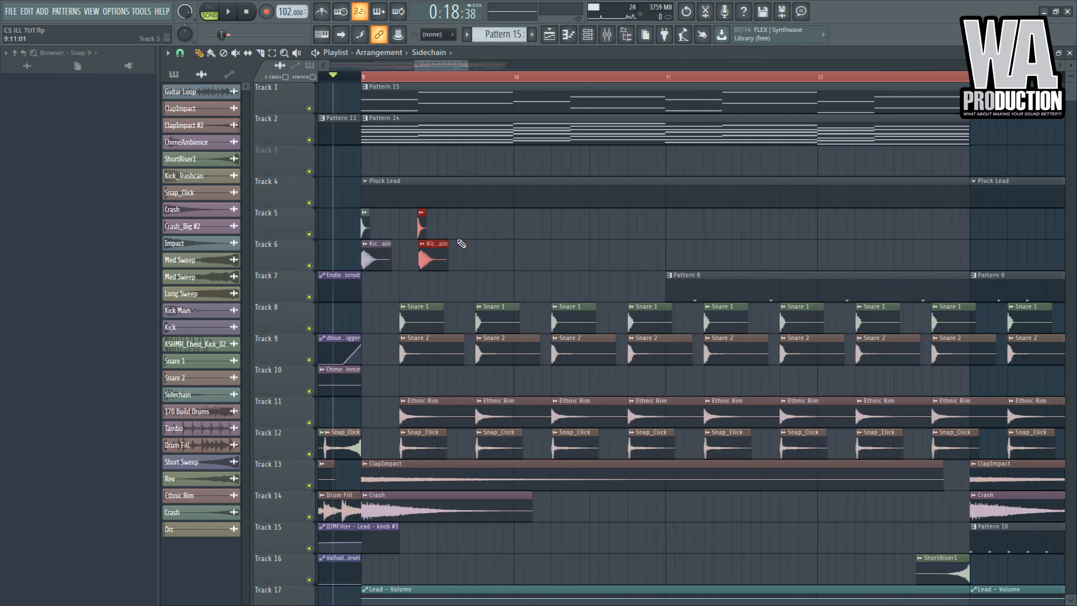
pyautogui.press('space')
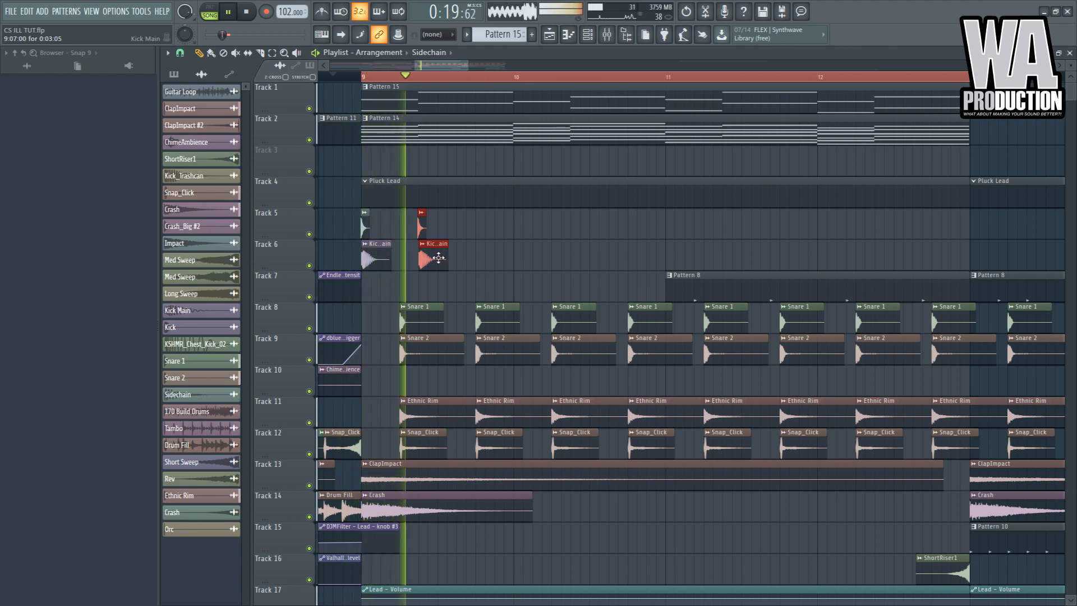
# - Duplicate the Sidechain and Kick Main clip pair across bar 10 and onto the start of bar 11, replaying the rhythm
pyautogui.moveTo(439, 257); pyautogui.dragTo(673, 255)
pyautogui.press('space')
pyautogui.press('space')
pyautogui.press('space')
pyautogui.press('space')
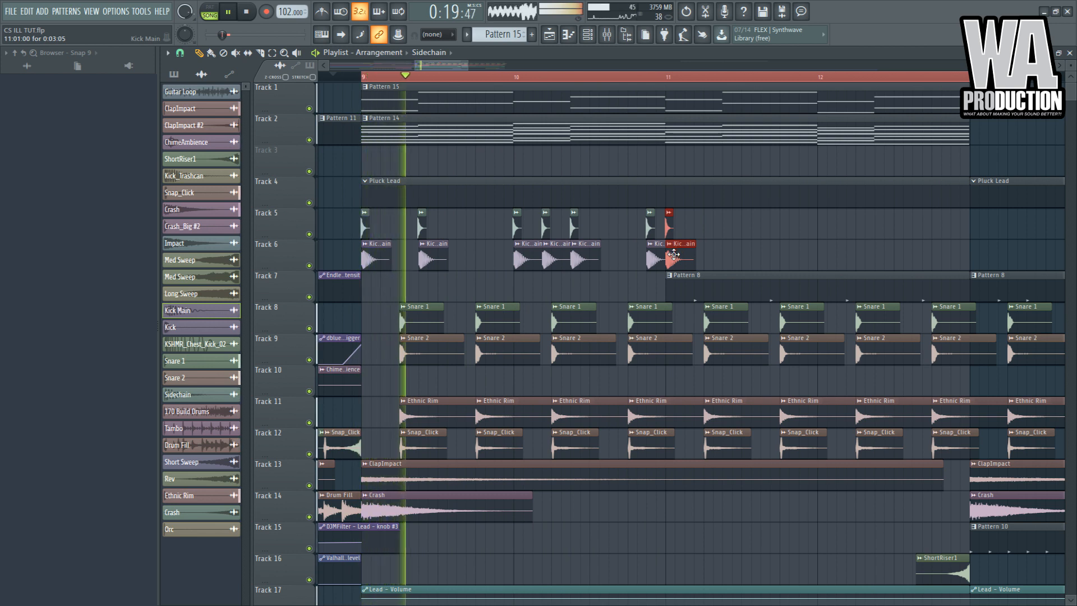
pyautogui.doubleClick(673, 255)
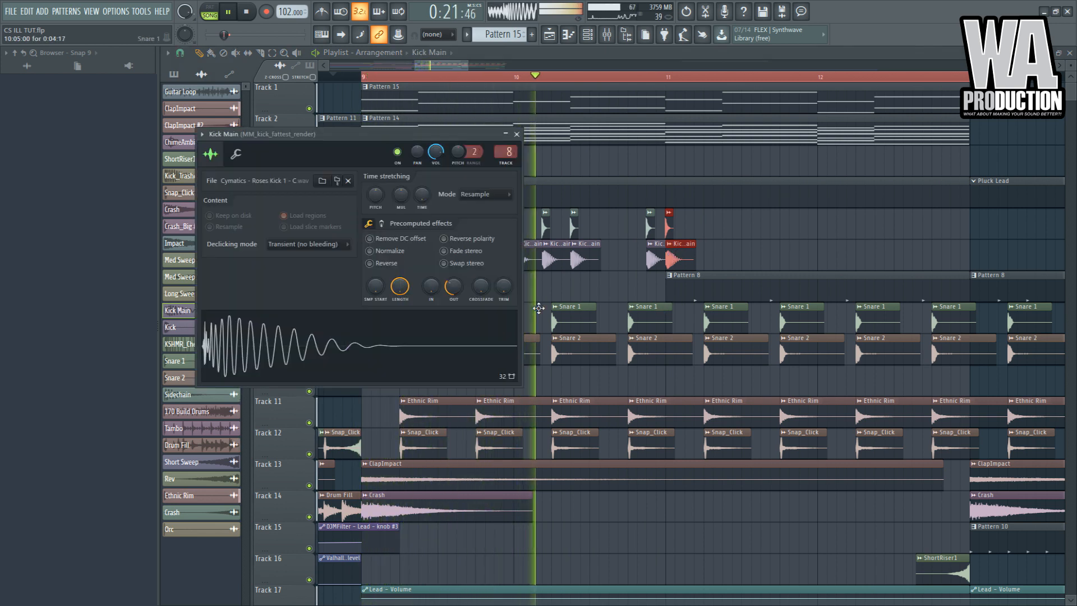
pyautogui.press('Escape')
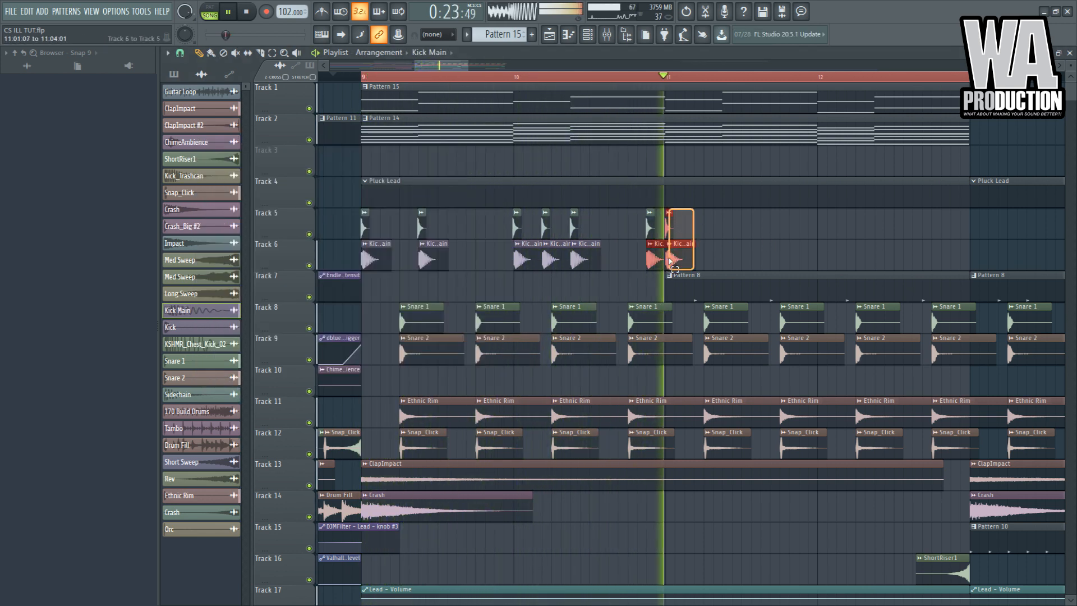
# - Copy the Sidechain and Kick Main pair to position 11:07 and continue the kick rhythm through bar 12
pyautogui.moveTo(676, 259); pyautogui.dragTo(714, 262)
pyautogui.rightClick(713, 263)
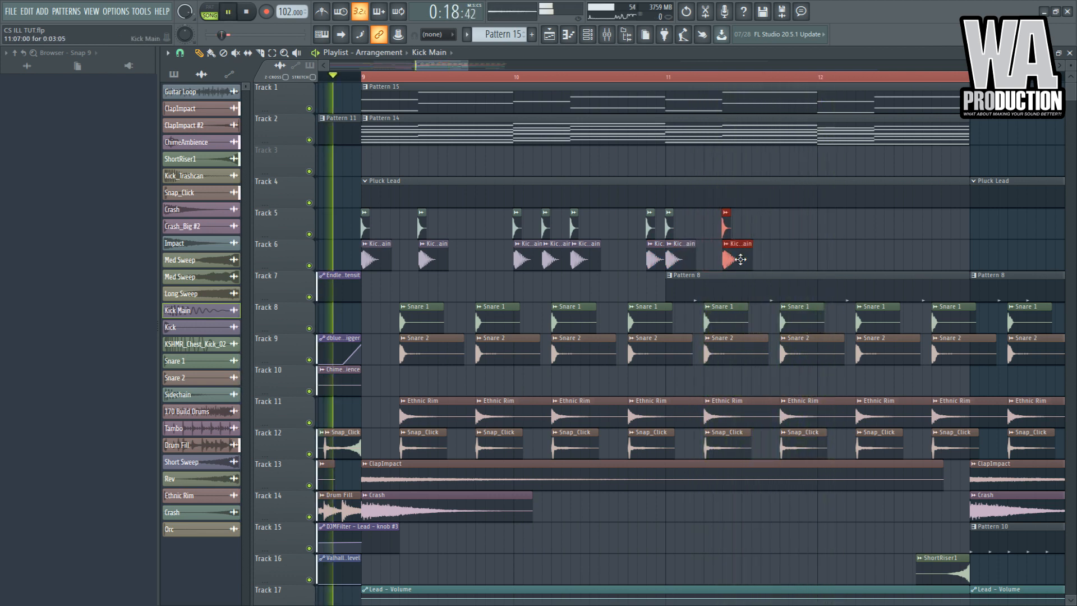
pyautogui.moveTo(738, 260); pyautogui.dragTo(967, 258)
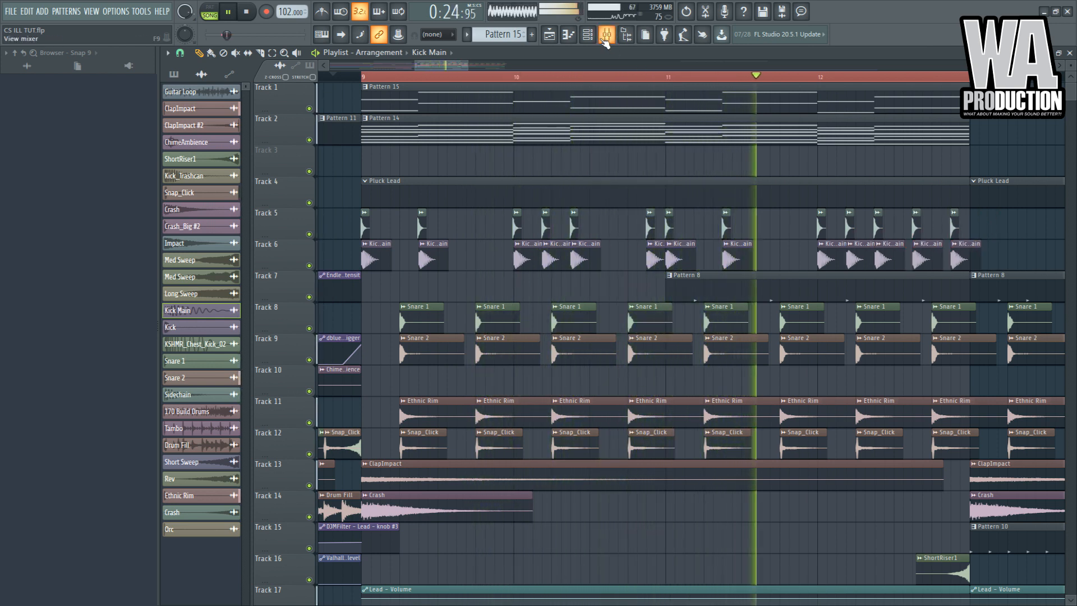
# - Play the drop while checking the bus channel in the mixer, and set the Drop Bus level to -0.4 dB
pyautogui.press('F9')
pyautogui.click(779, 203)
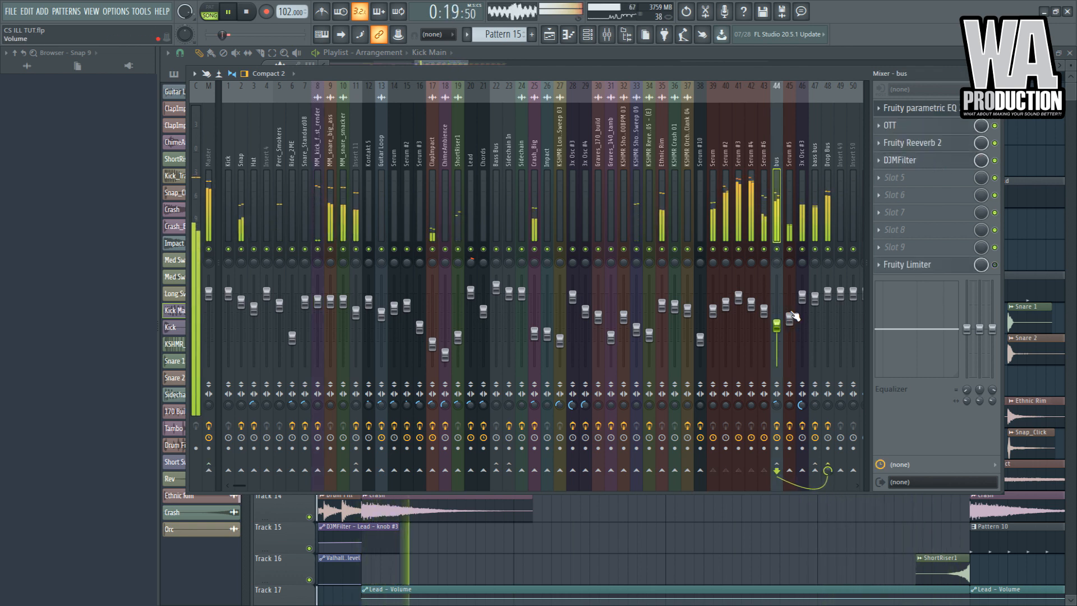
pyautogui.click(828, 299)
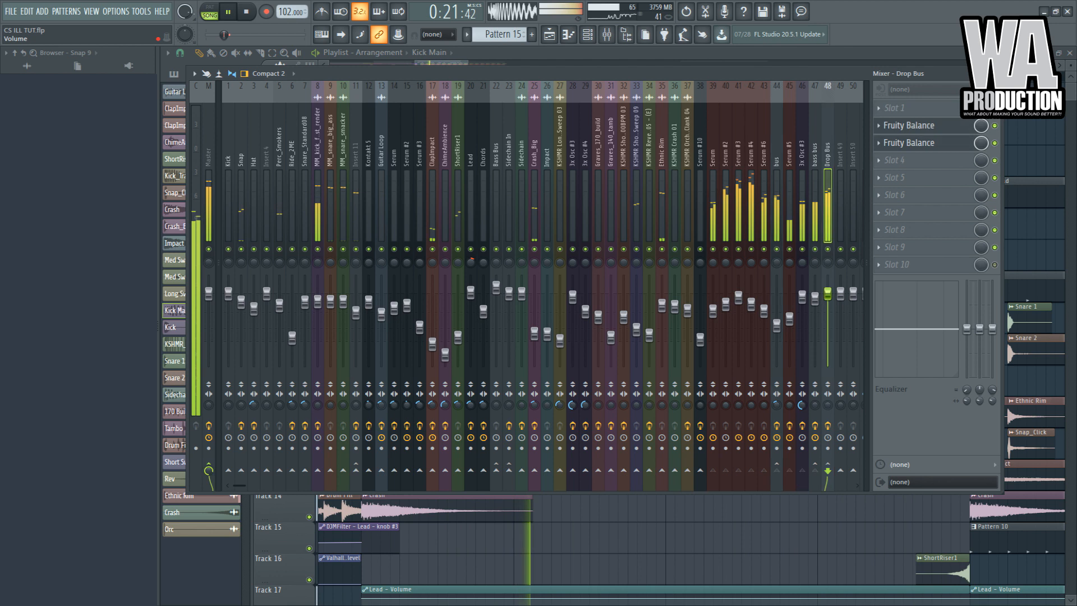
pyautogui.moveTo(827, 299); pyautogui.dragTo(828, 295)
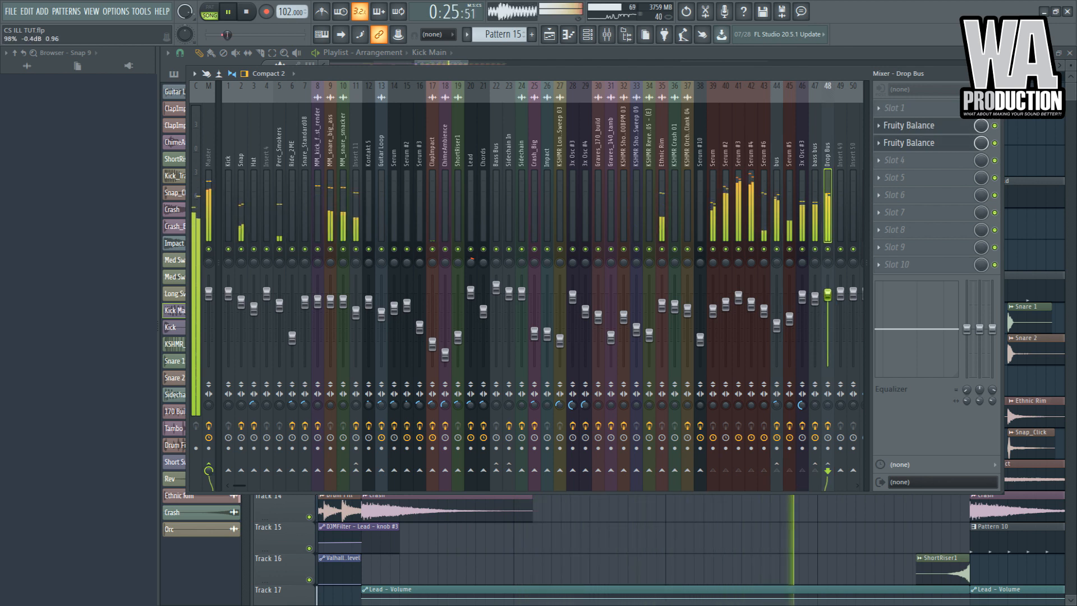
pyautogui.press('F9')
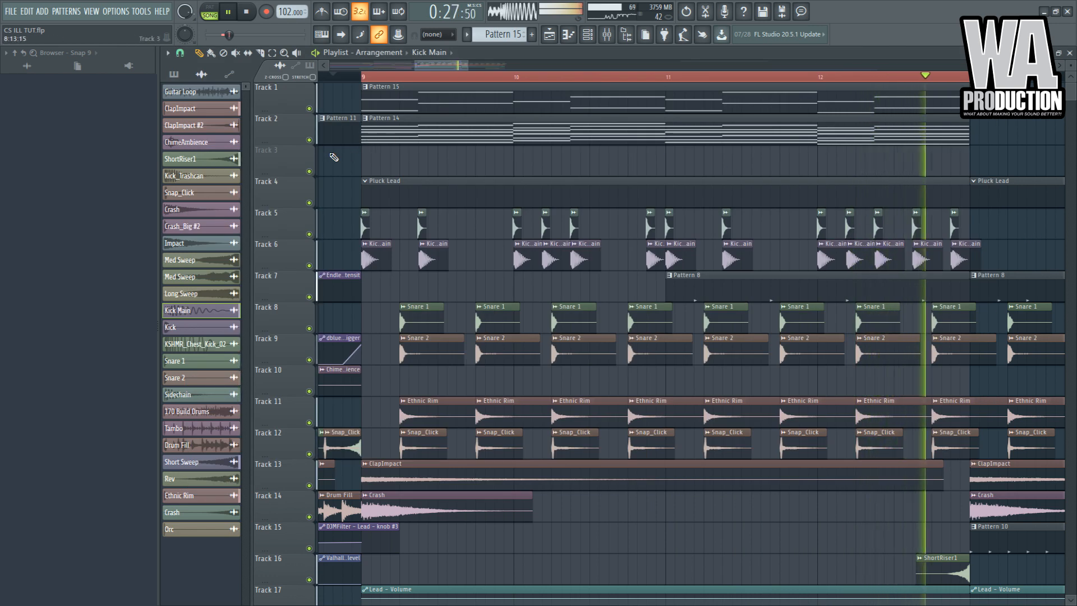
pyautogui.press('space')
pyautogui.press('space')
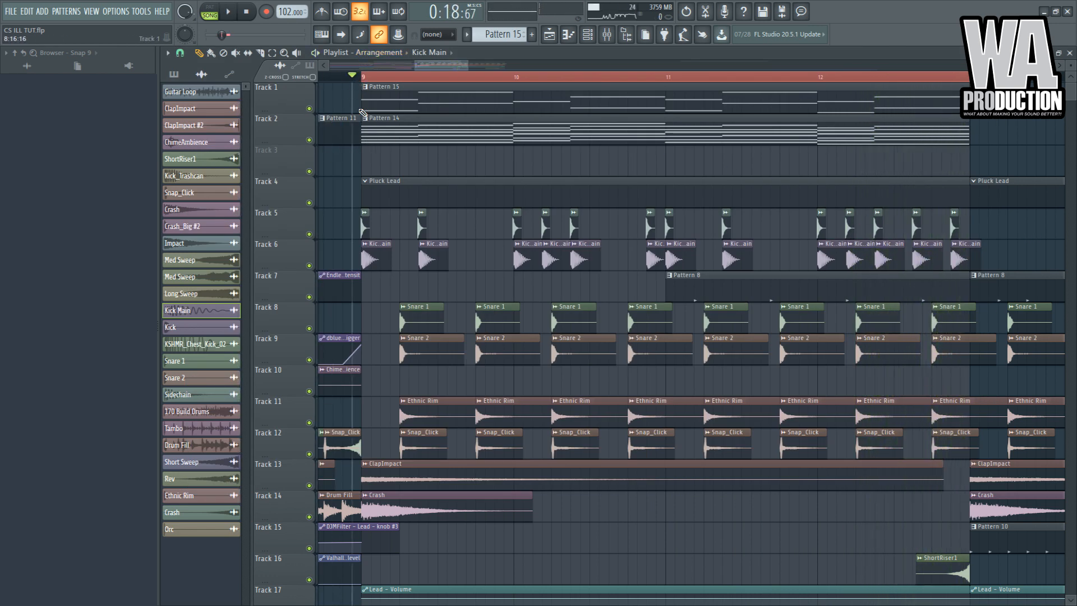
# - Create a volume automation clip from bar 9 on Track 3 for the first Fruity Balance on the Drop Bus
pyautogui.click(361, 81)
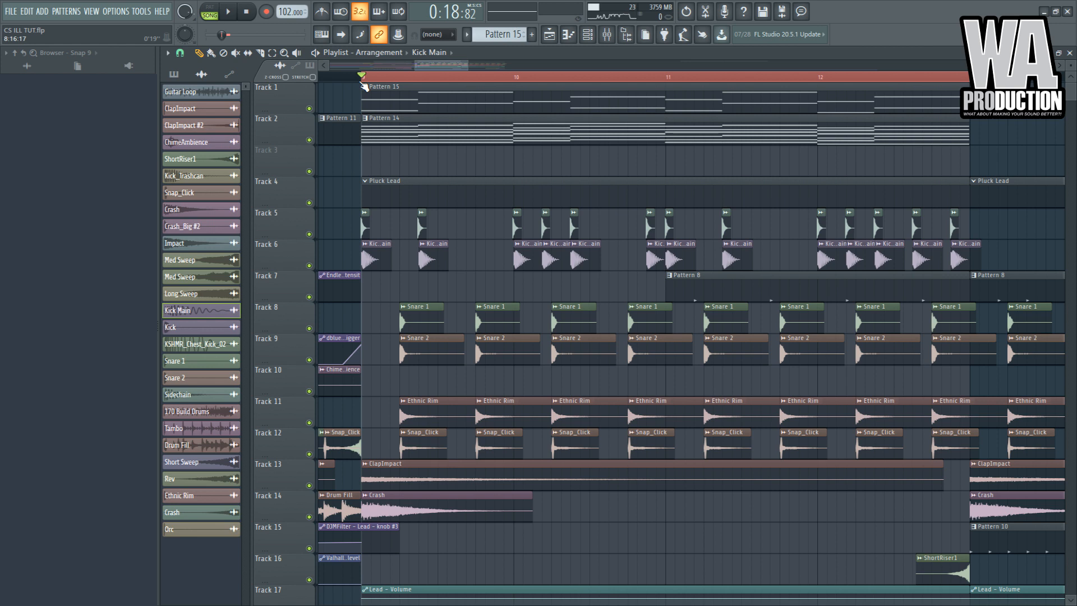
pyautogui.click(615, 36)
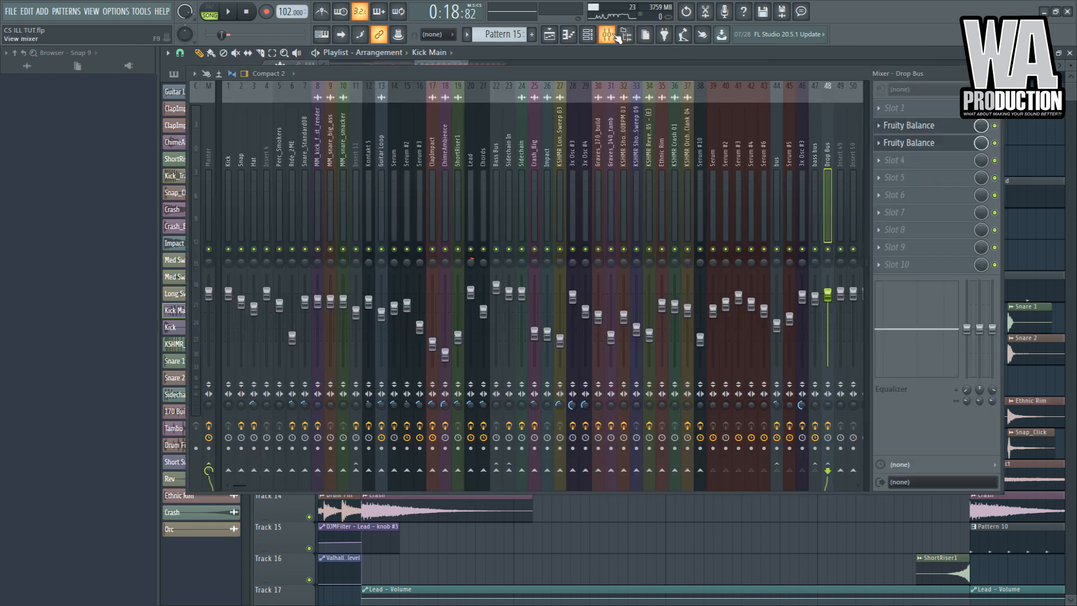
pyautogui.click(924, 125)
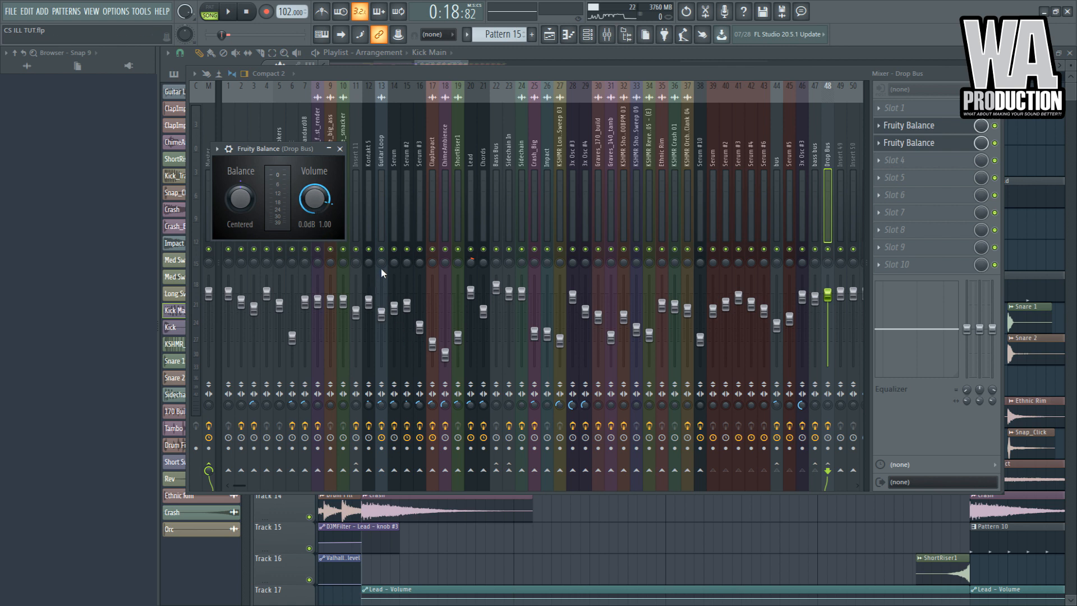
pyautogui.click(1017, 227)
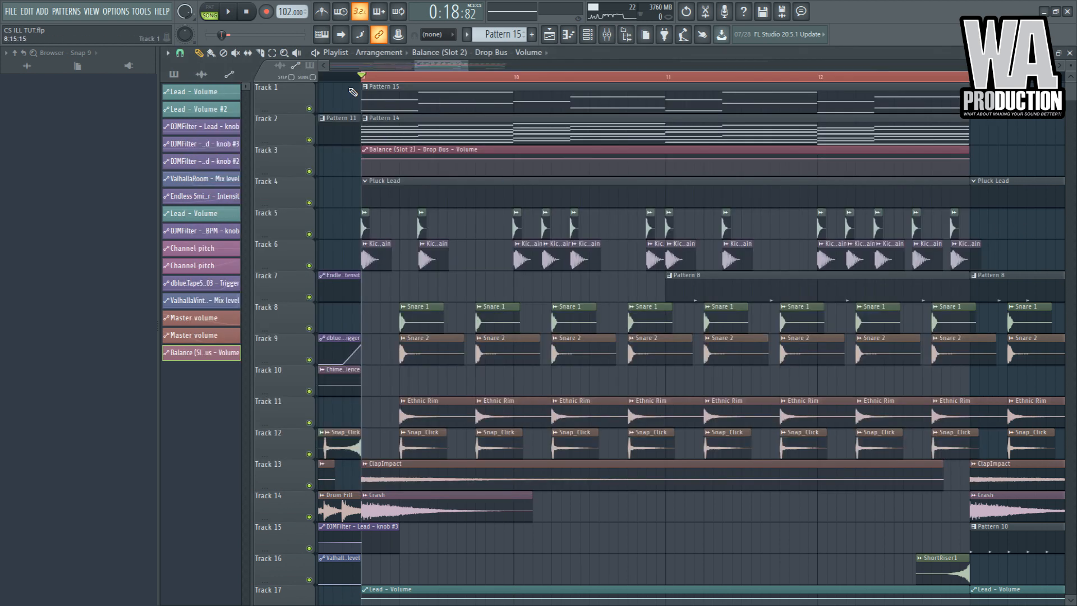
# - Shape a fade-in in the Drop Bus volume automation, from a lowered point at bar 9 curving up to 9:07
pyautogui.scroll(4, 363, 152)
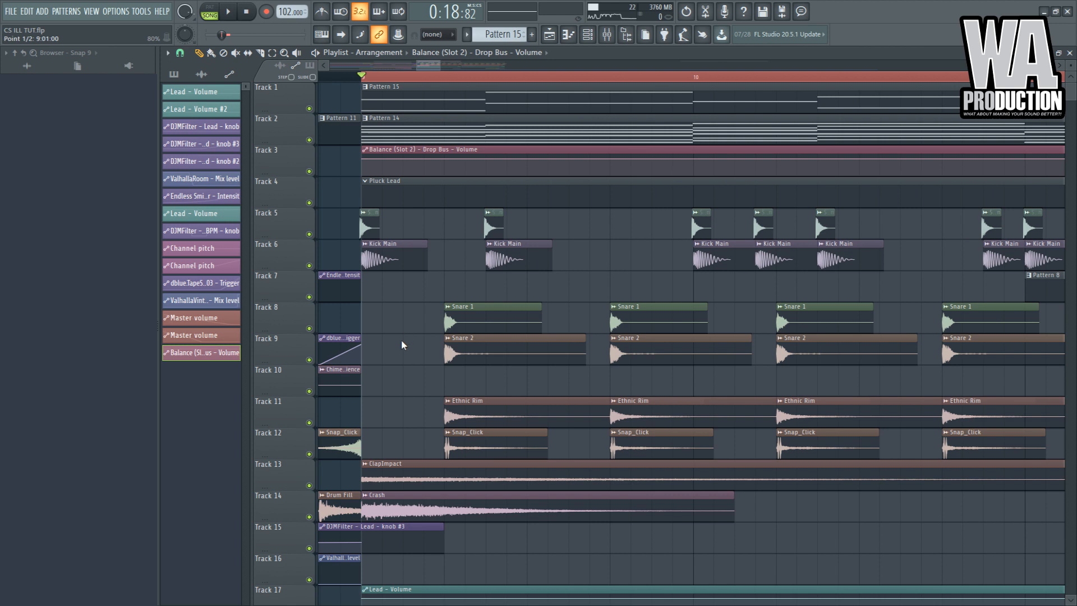
pyautogui.moveTo(367, 162); pyautogui.dragTo(360, 182)
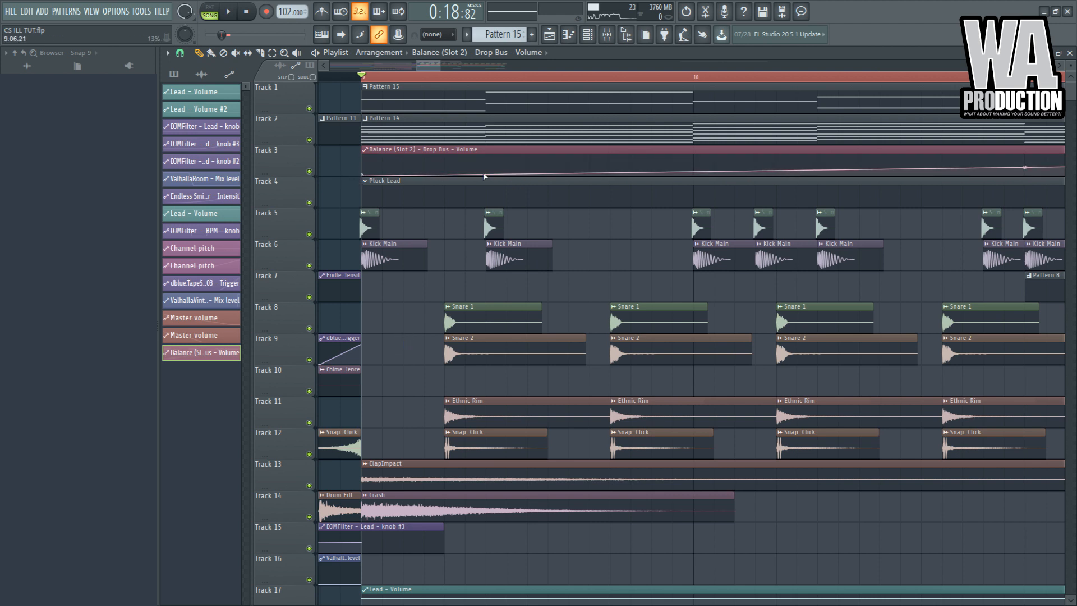
pyautogui.moveTo(485, 176); pyautogui.dragTo(488, 166)
pyautogui.press('space')
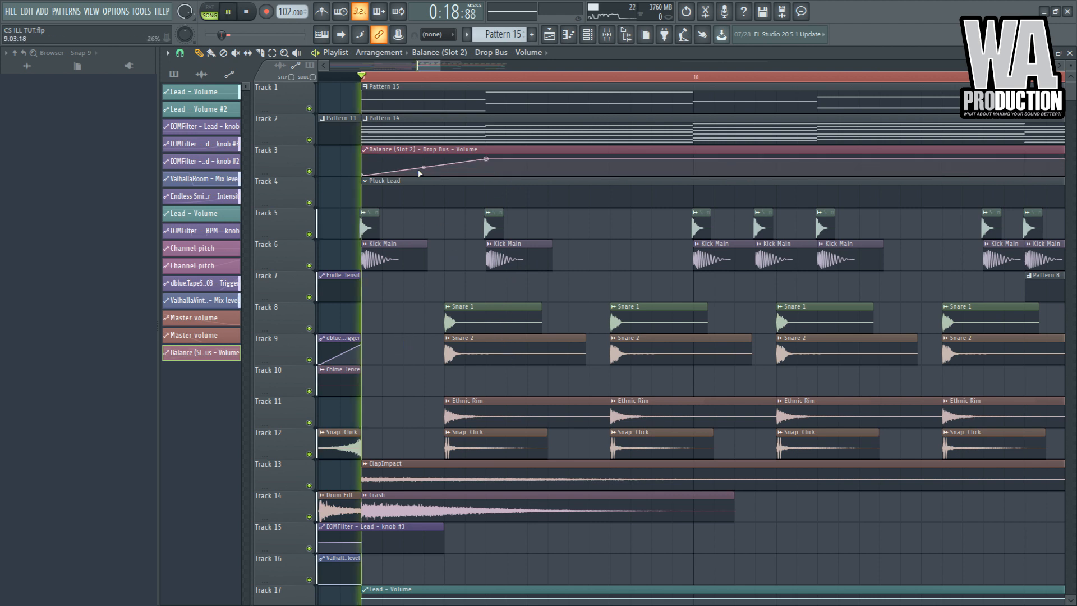
pyautogui.moveTo(424, 170); pyautogui.dragTo(424, 157)
pyautogui.press('space')
pyautogui.press('space')
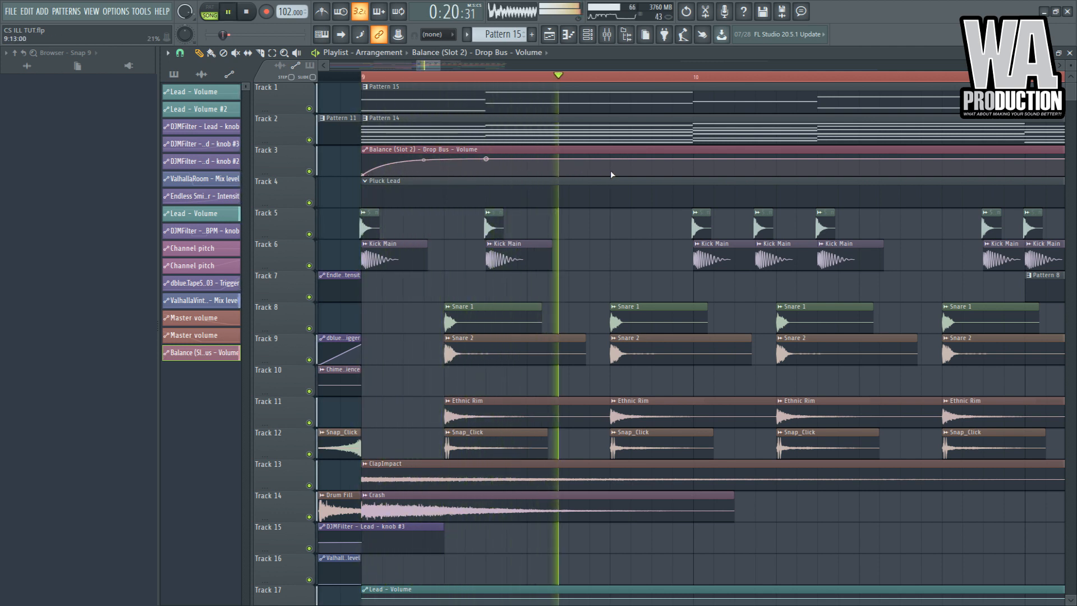
# - Add a volume dip at 9:07 that curves quickly back to full level at 9:09, replaying the drop to check it
pyautogui.press('space')
pyautogui.press('space')
pyautogui.press('space')
pyautogui.press('space')
pyautogui.press('space')
pyautogui.press('space')
pyautogui.click(487, 171)
pyautogui.press('space')
pyautogui.press('space')
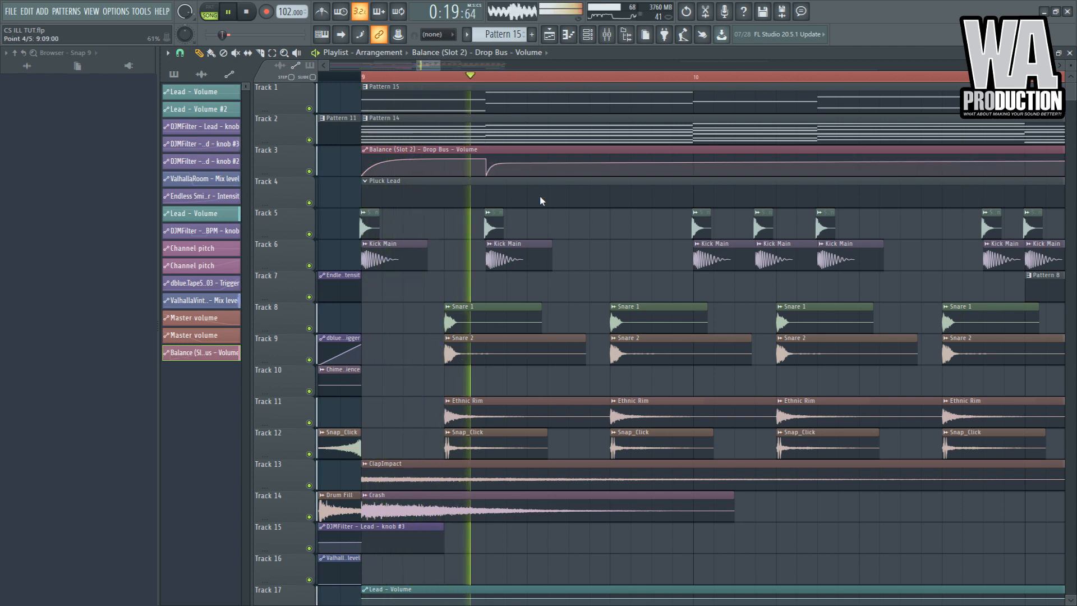
pyautogui.press('space')
pyautogui.press('space')
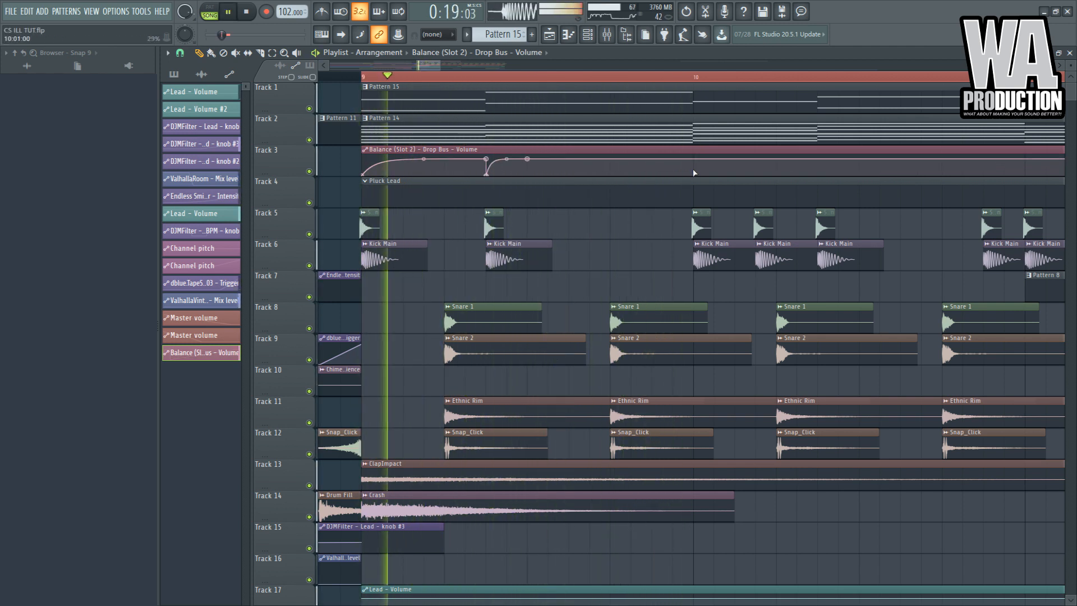
# - Cut Pattern 15 and Pattern 14 at 9:13 and bar 10, delete the pieces in between, and replay the gap
pyautogui.press('space')
pyautogui.press('space')
pyautogui.press('space')
pyautogui.press('space')
pyautogui.click(611, 105)
pyautogui.rightClick(691, 106)
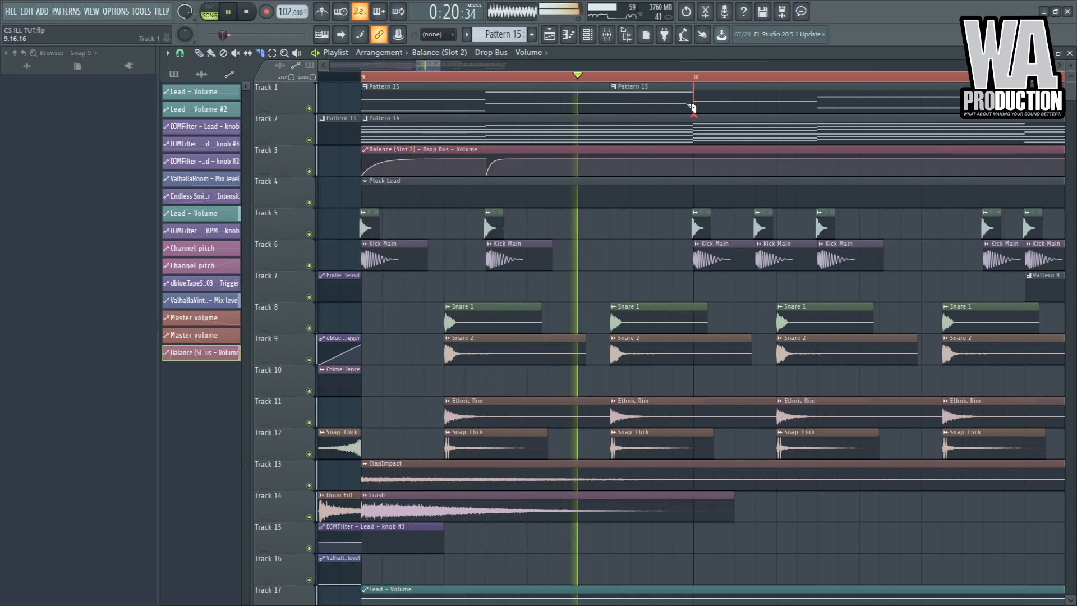
pyautogui.press('space')
pyautogui.press('space')
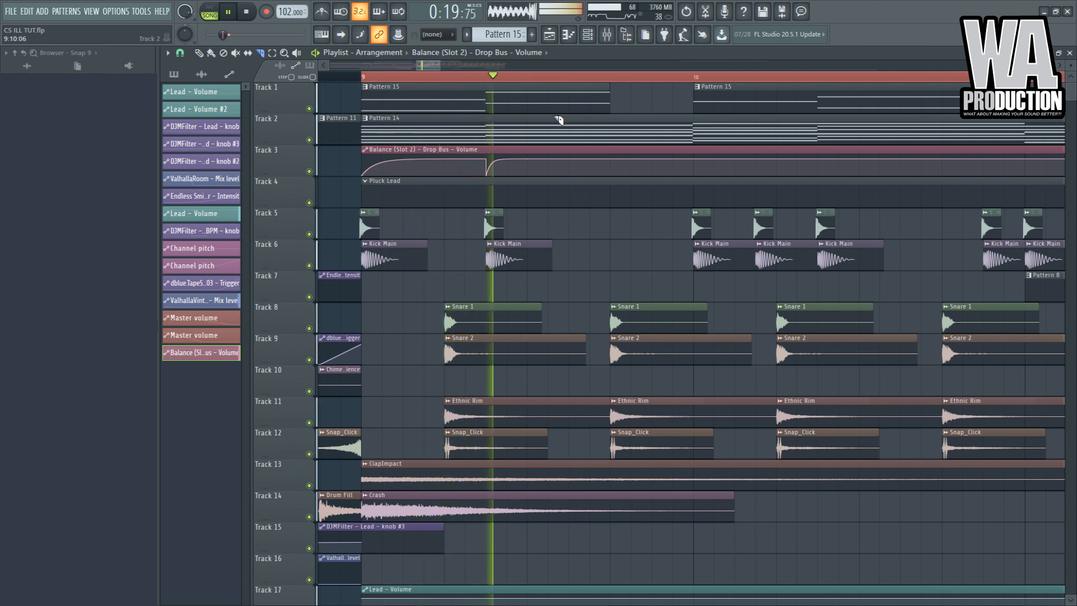
pyautogui.click(695, 127)
pyautogui.press('space')
pyautogui.press('space')
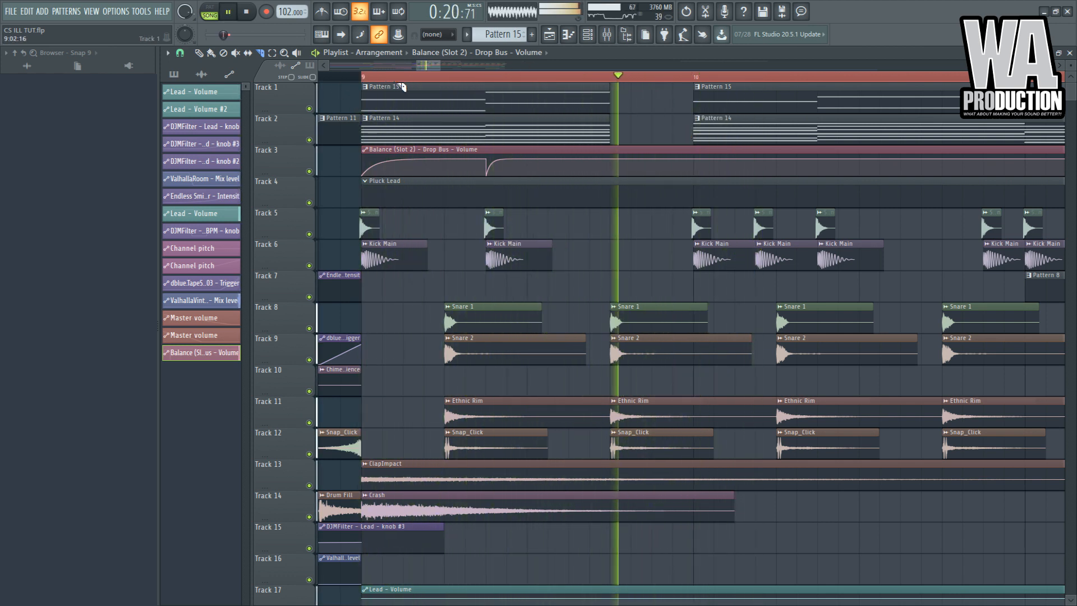
# - Add a Drop Bus volume dip at bar 10 that curves back up to full level by 10:05
pyautogui.moveTo(431, 67); pyautogui.dragTo(438, 69)
pyautogui.press('space')
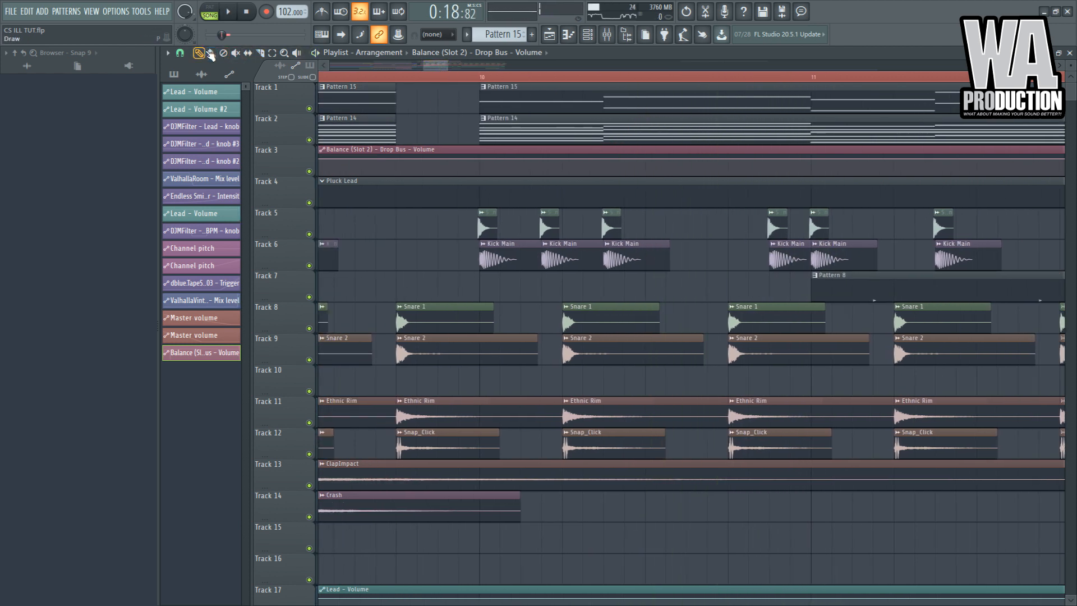
pyautogui.rightClick(480, 172)
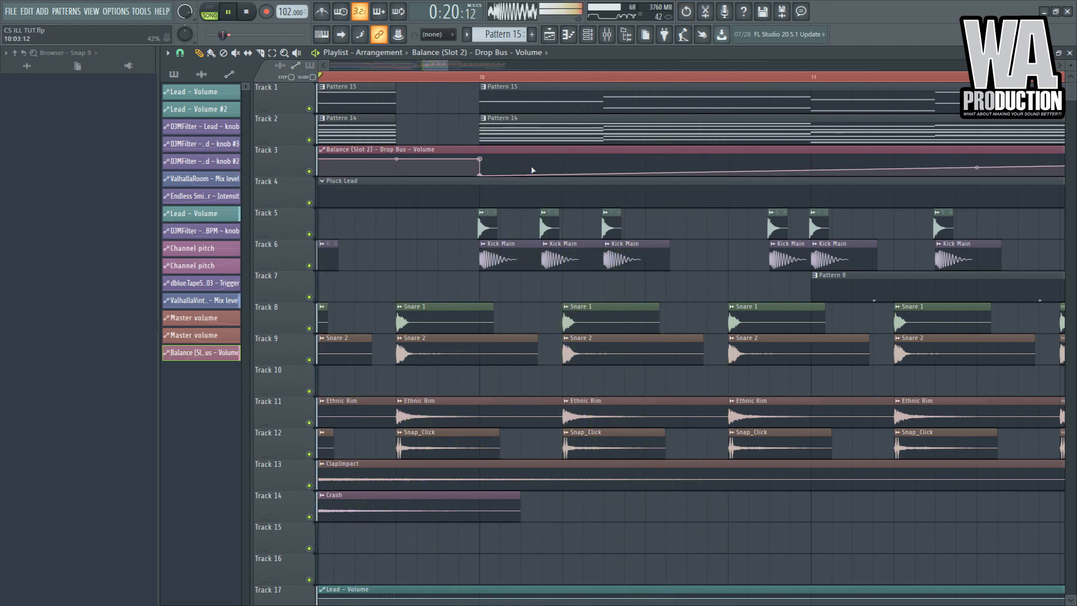
pyautogui.rightClick(562, 159)
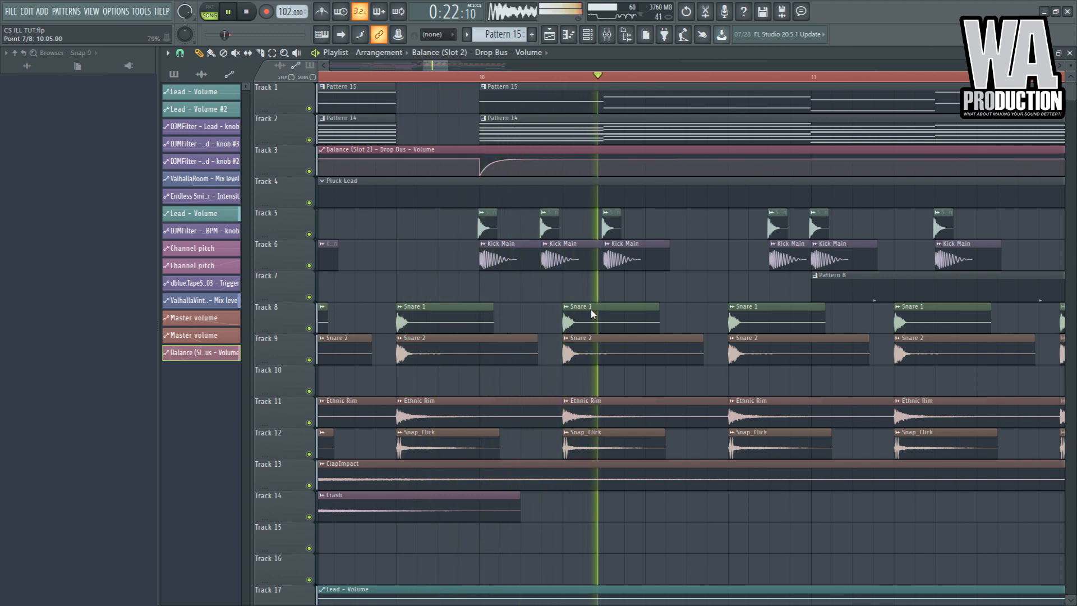
pyautogui.press('space')
pyautogui.press('space')
# - Add volume dips to 0% at 10:07 and 10:09 with a curved peak at 10:08 between them
pyautogui.rightClick(605, 167)
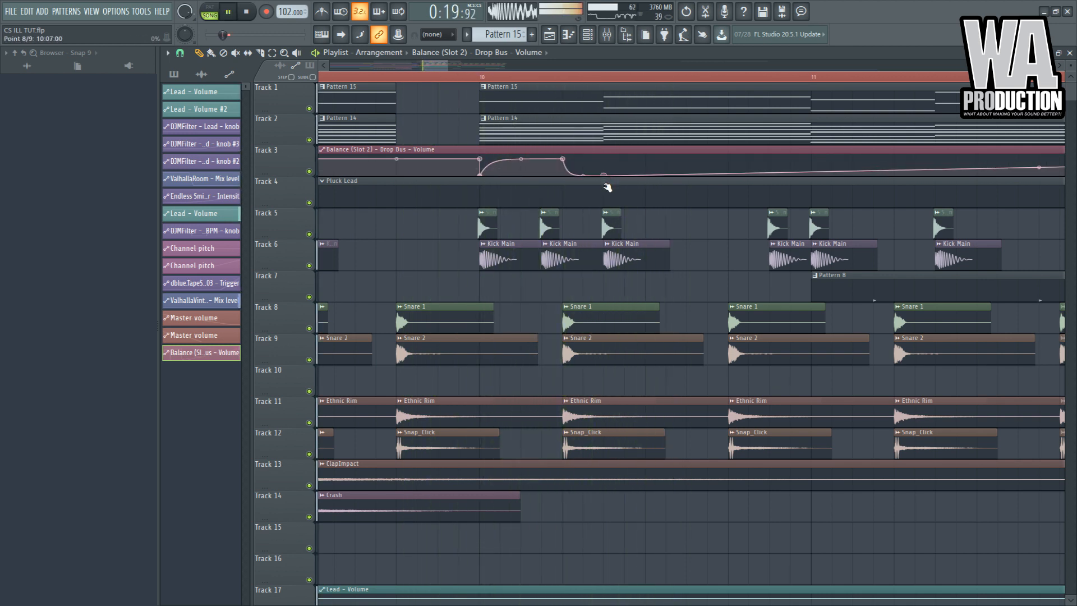
pyautogui.moveTo(583, 175); pyautogui.dragTo(582, 159)
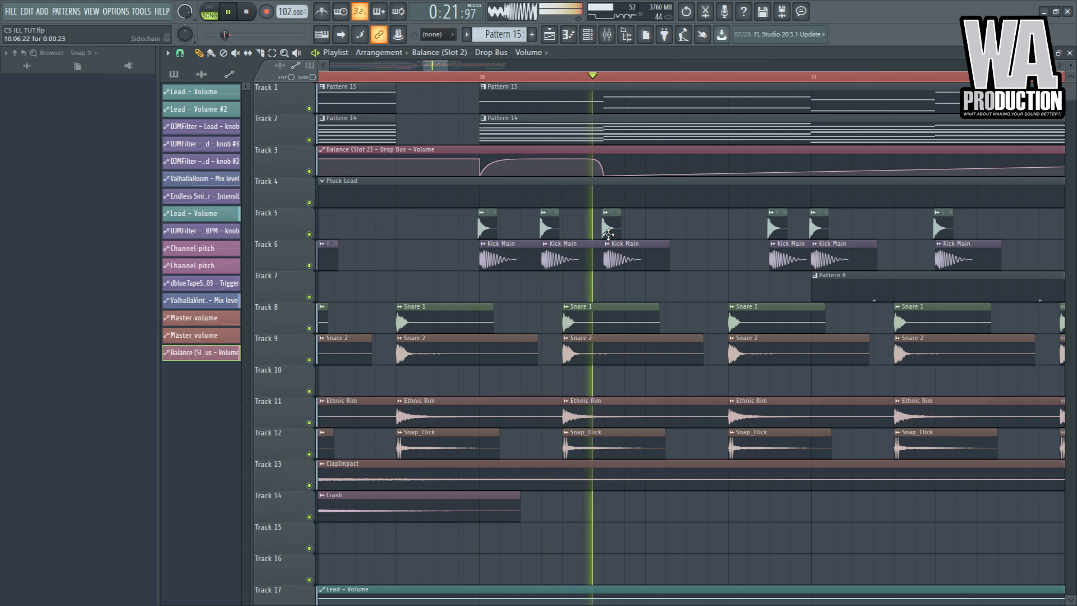
pyautogui.press('space')
pyautogui.rightClick(625, 159)
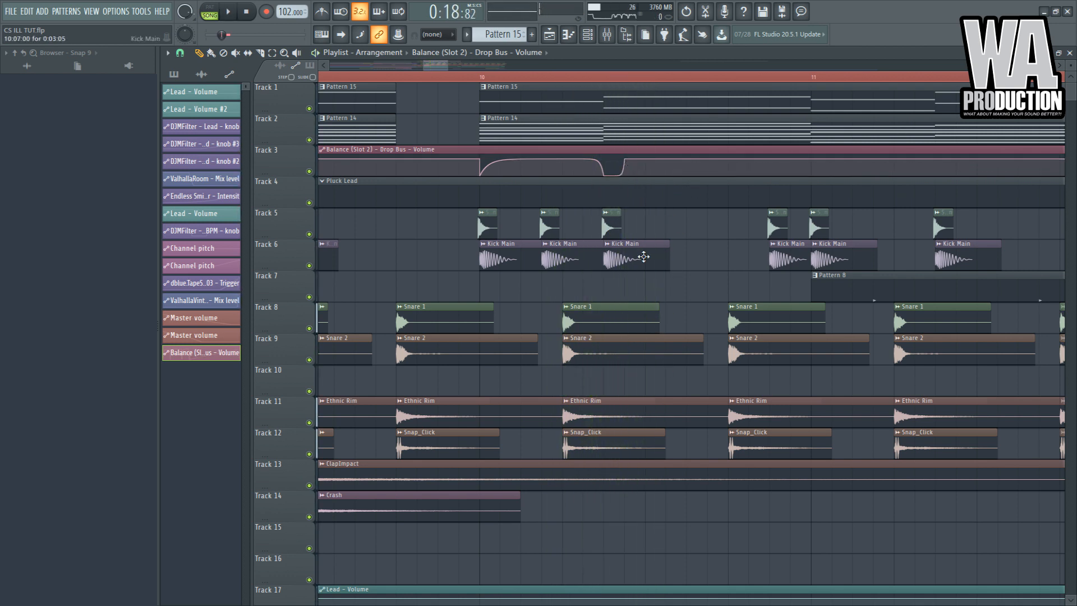
pyautogui.rightClick(665, 175)
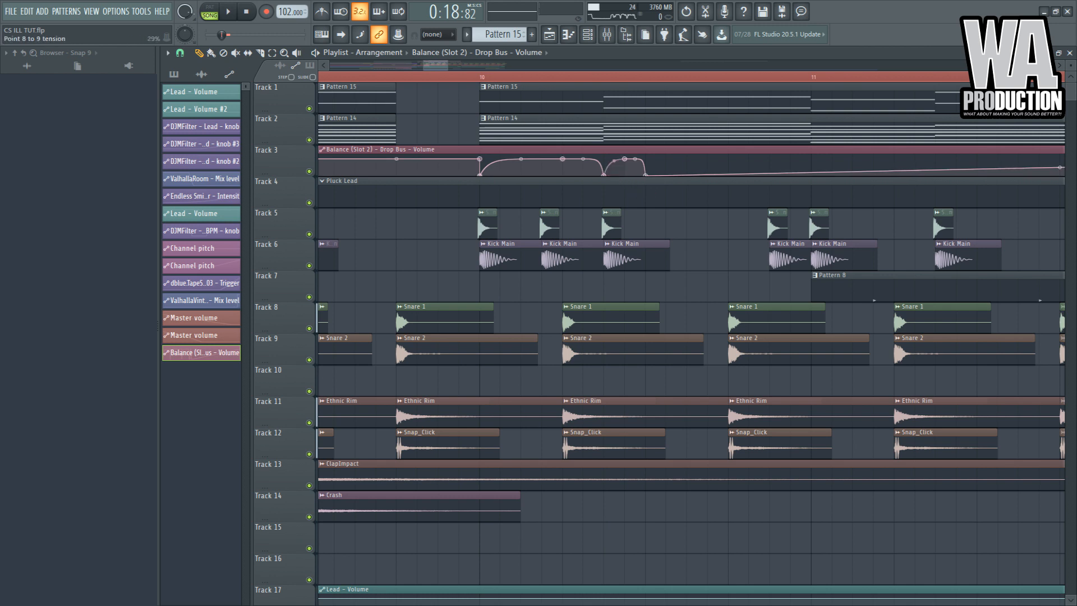
# - Slice the Drop Bus volume automation at 10:07 and 10:09, delete the remainder, and duplicate the pulse clip at 10:09
pyautogui.click(260, 53)
pyautogui.moveTo(610, 161); pyautogui.dragTo(645, 175)
pyautogui.press('space')
pyautogui.rightClick(679, 151)
pyautogui.click(634, 150)
pyautogui.click(649, 152)
# - Try to shorten the duplicated pulse at 10:09 by moving its end point, undo the change and replay
pyautogui.moveTo(686, 173); pyautogui.dragTo(671, 178)
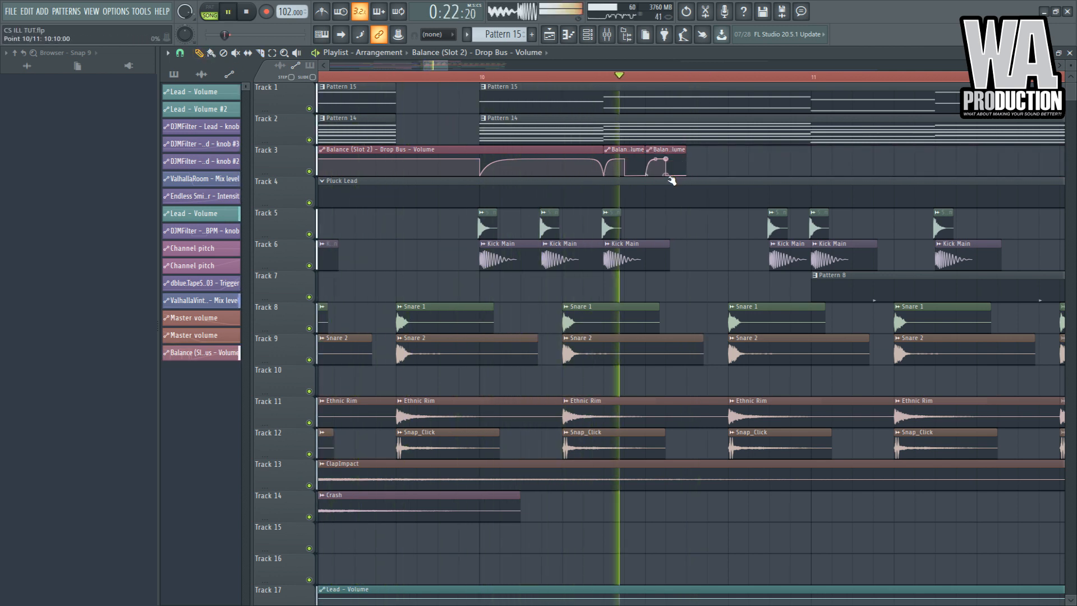
pyautogui.hotkey('ctrl', 'z')
pyautogui.press('space')
pyautogui.press('space')
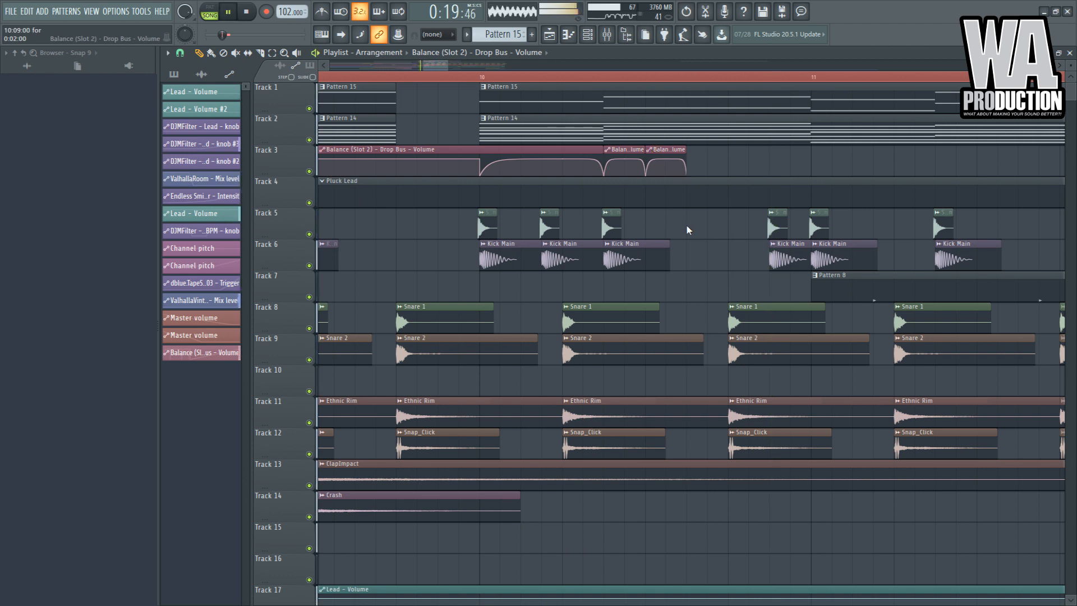
# - Make the pulse clip at 10:09 unique, move its end point to 10:10 and trim the clip to that length
pyautogui.scroll(5, 666, 179)
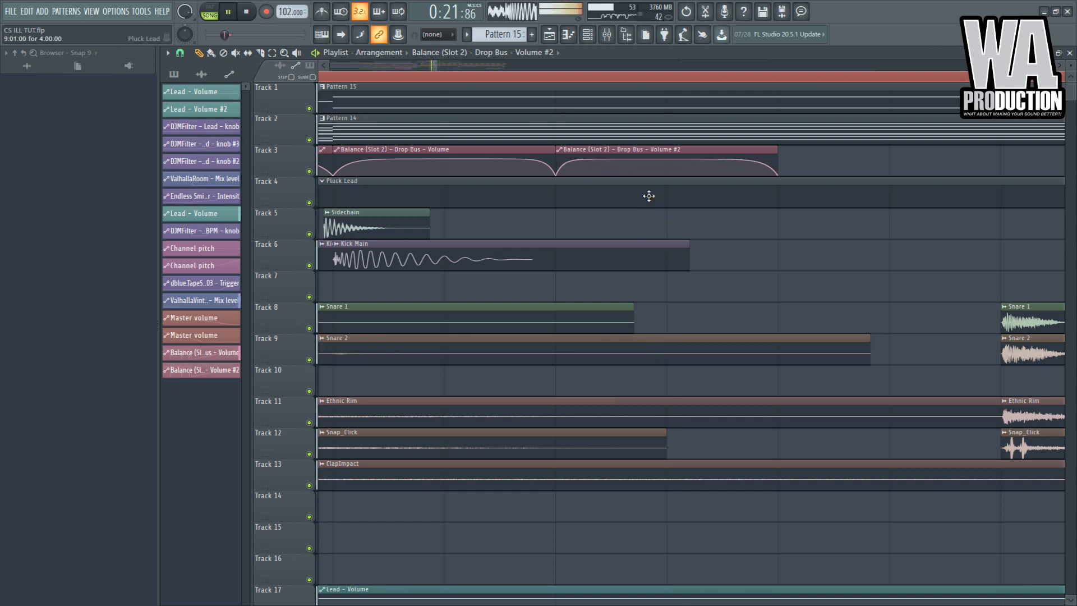
pyautogui.press('space')
pyautogui.press('space')
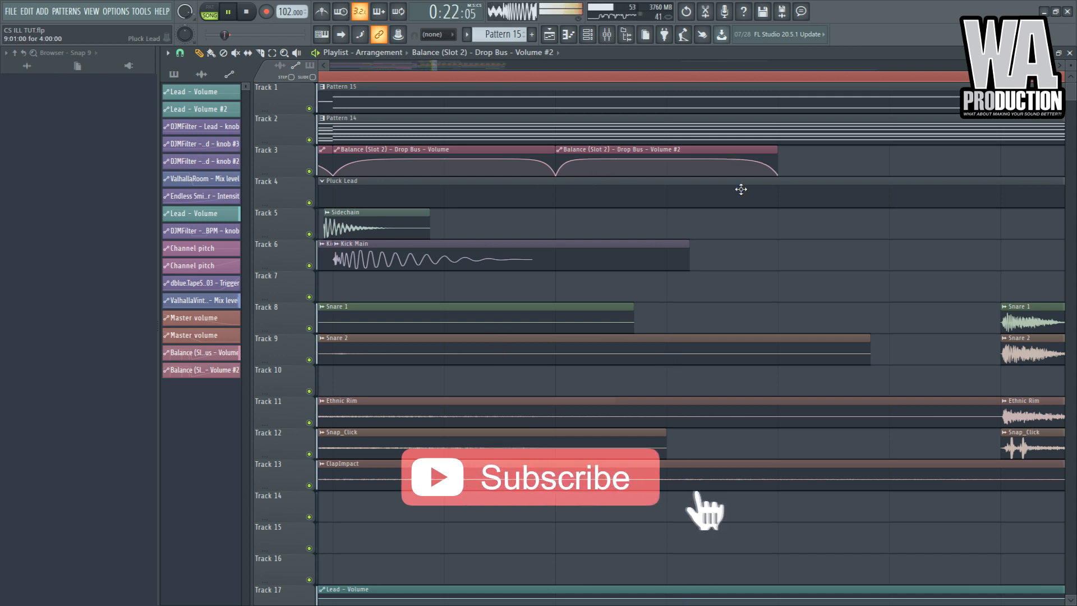
pyautogui.press('space')
pyautogui.press('space')
pyautogui.moveTo(777, 175); pyautogui.dragTo(668, 191)
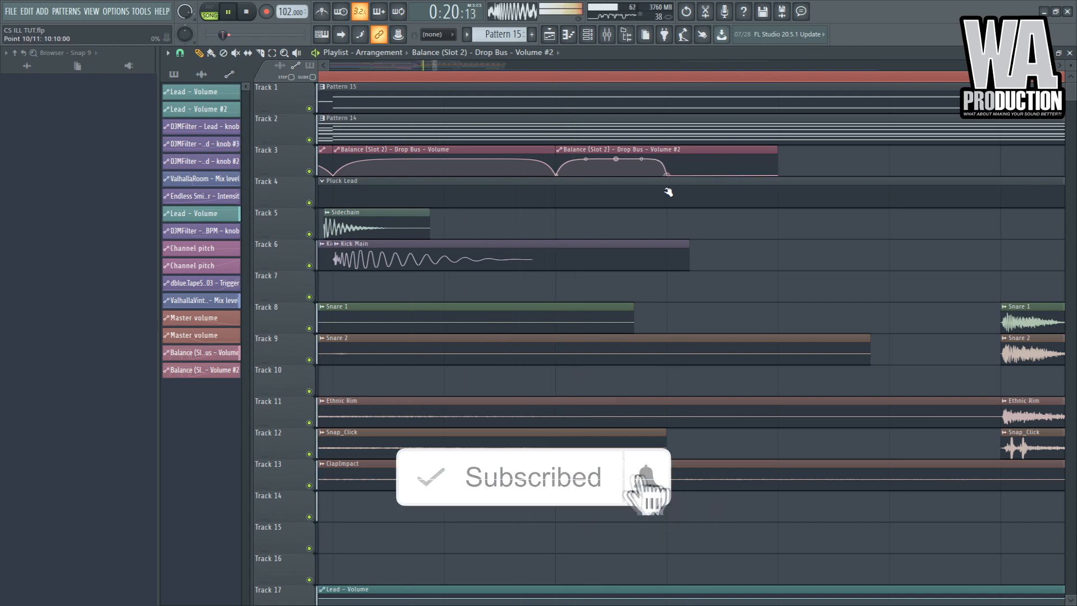
pyautogui.moveTo(777, 150); pyautogui.dragTo(697, 150)
# - Duplicate the short pulse clip to 10:10 and place the longer pulse clip at 10:11
pyautogui.click(673, 160)
pyautogui.press('space')
pyautogui.press('space')
pyautogui.scroll(-4, 698, 222)
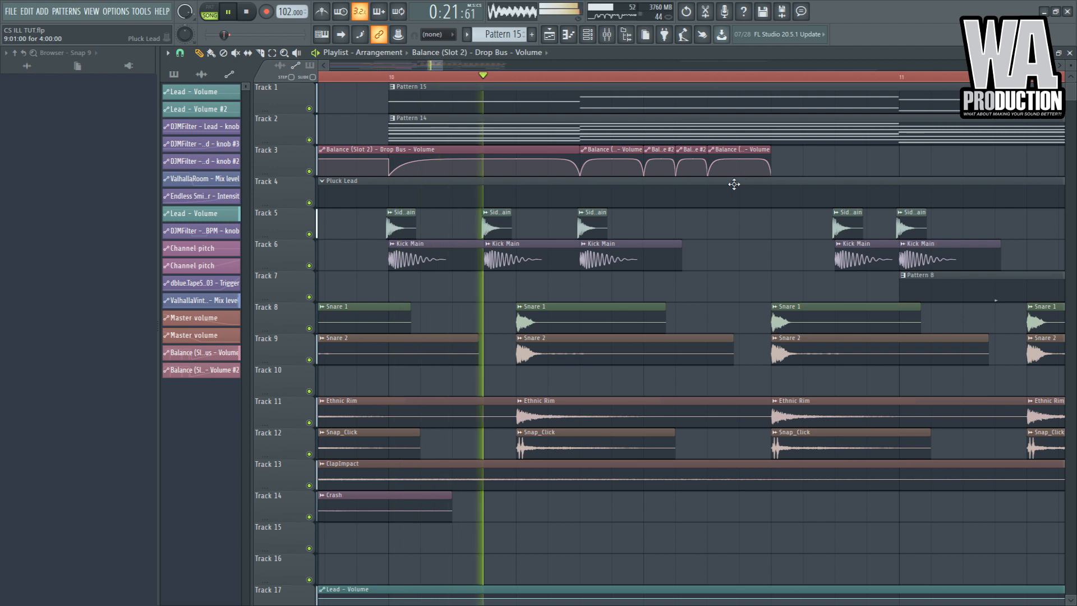
# - Straighten the curves of the two short pulses into triangles and soften the longer pulse's rise, replaying the result
pyautogui.press('space')
pyautogui.press('space')
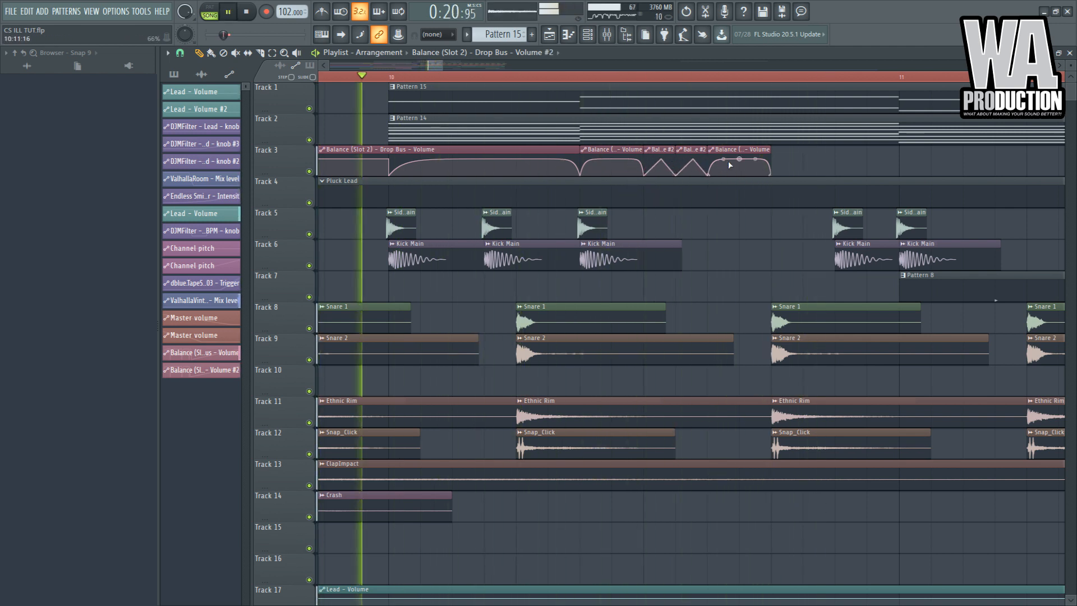
pyautogui.moveTo(753, 160); pyautogui.dragTo(753, 162)
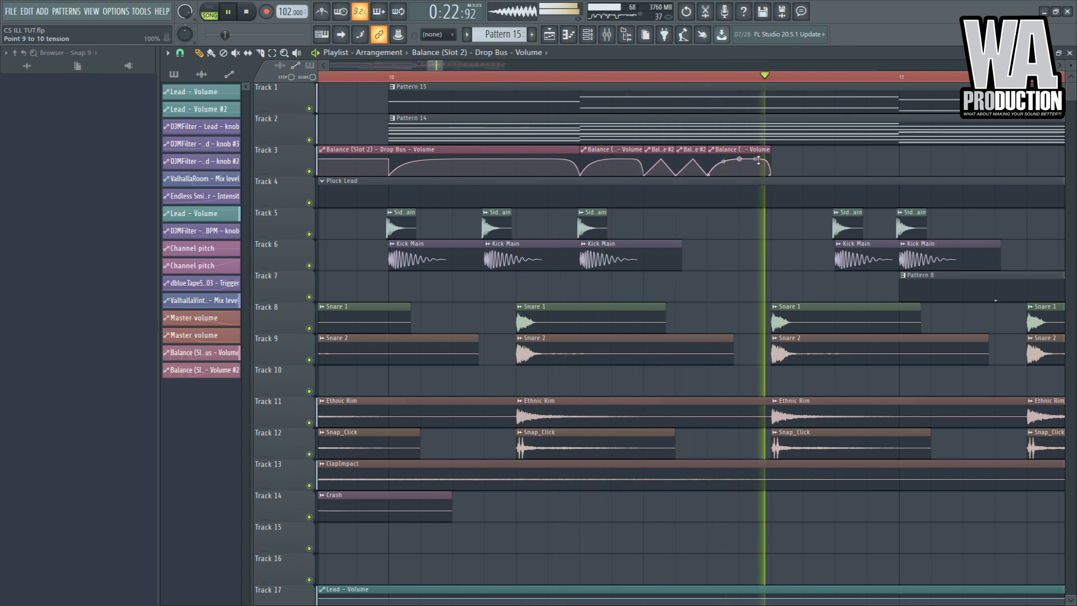
pyautogui.press('space')
pyautogui.press('space')
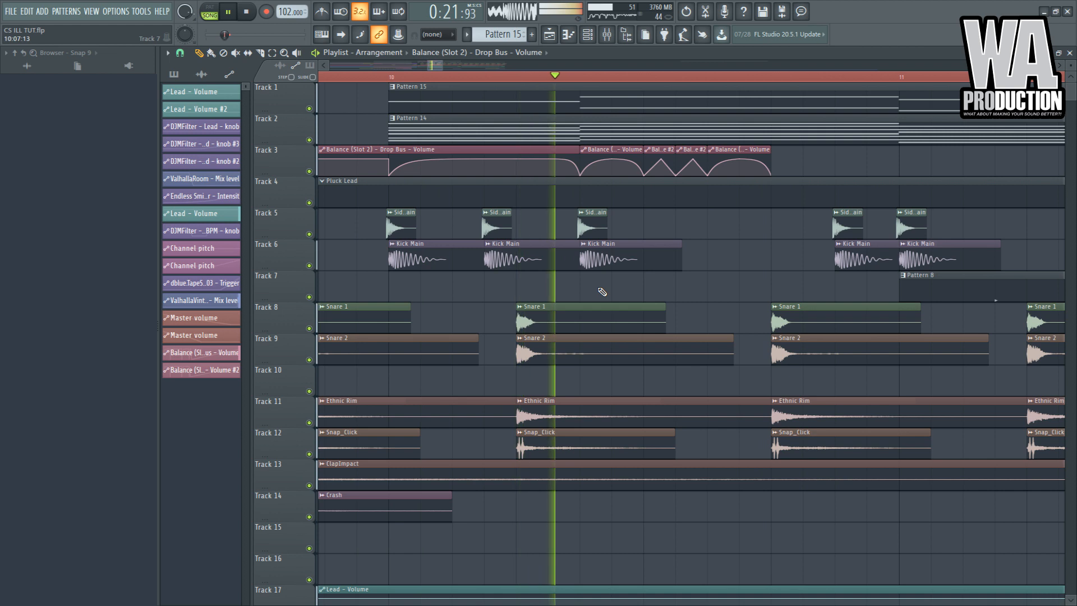
# - Copy the longer pulse clip to 10:13, place a unique variant with a steeper rise at 10:15, and play it
pyautogui.click(775, 152)
pyautogui.click(853, 162)
pyautogui.press('space')
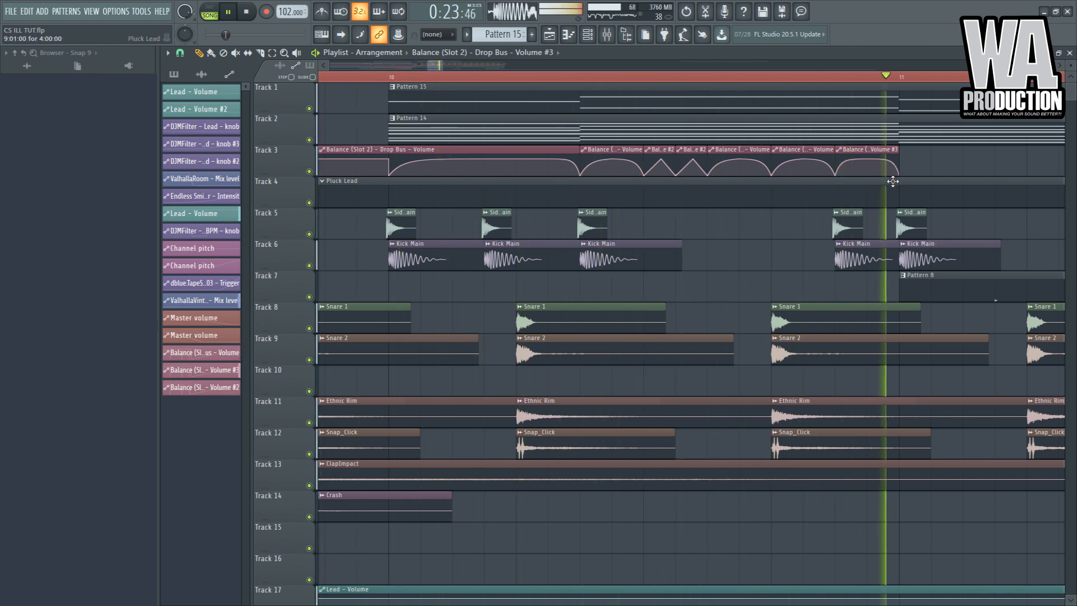
# - Duplicate the Drop Bus volume automation clips of bars 9 and 10 to bar 11 and play the drop
pyautogui.press('space')
pyautogui.scroll(-1, 896, 219)
pyautogui.scroll(-4, 896, 219)
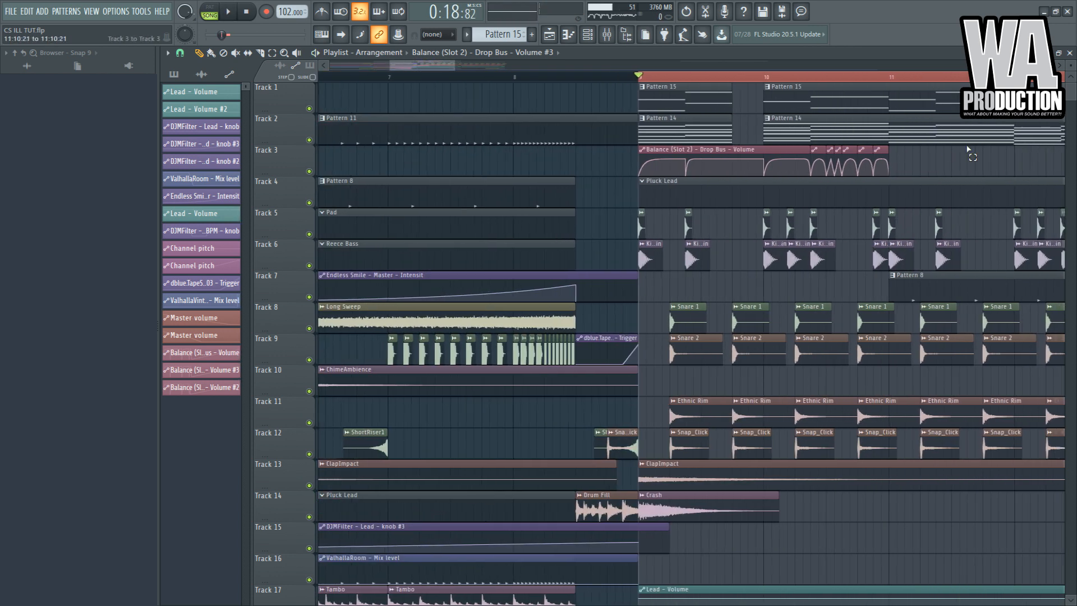
pyautogui.press('space')
pyautogui.moveTo(904, 150); pyautogui.dragTo(883, 149)
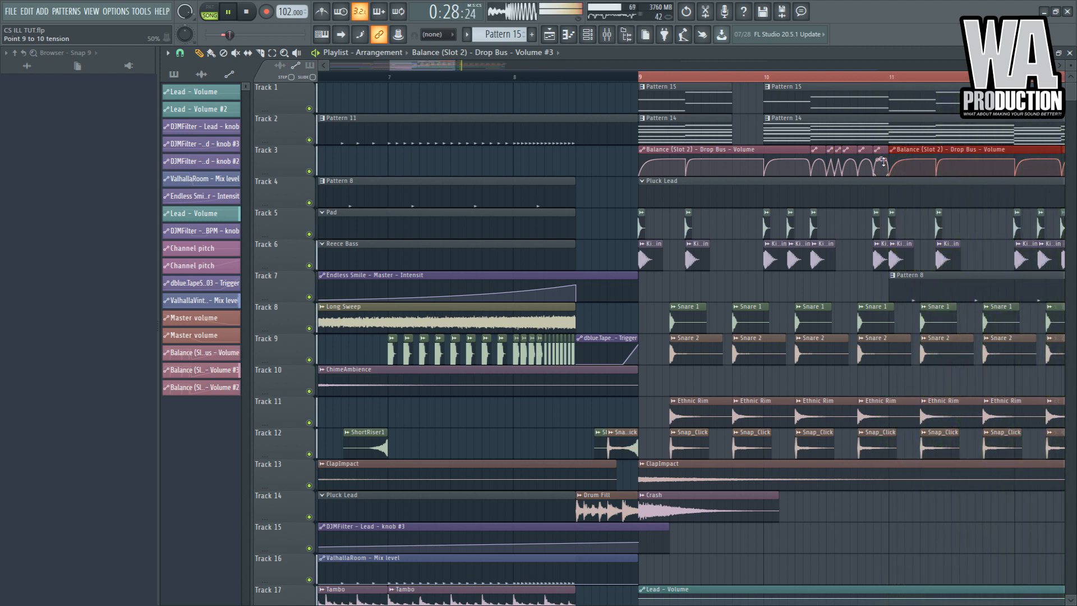
pyautogui.press('space')
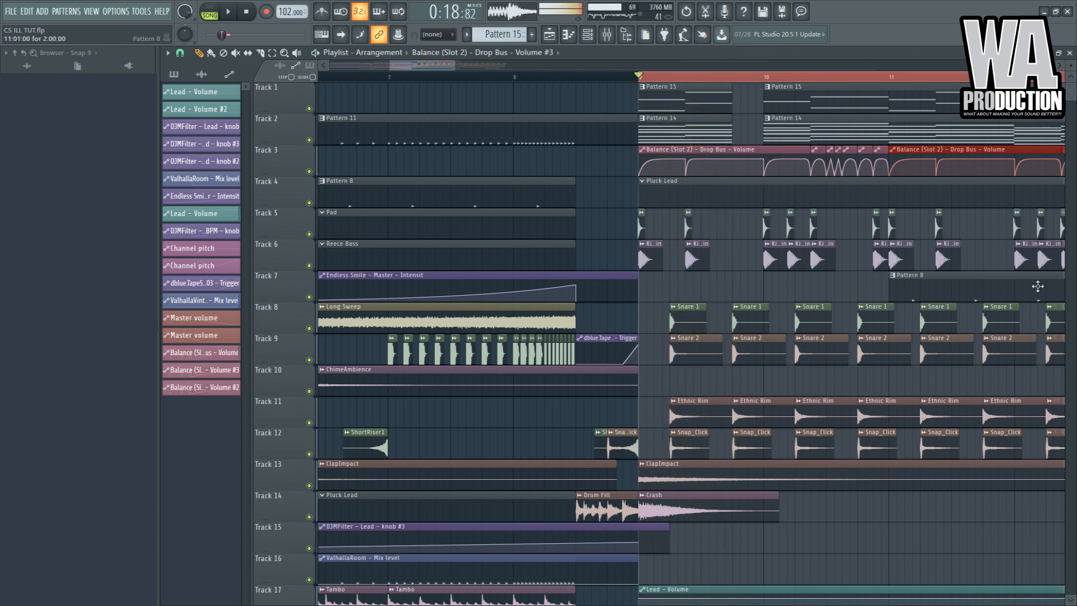
# - Clear the time selection and duplicate the bars 9 to 12 clips on Tracks 1, 2 and 3 to bar 13
pyautogui.scroll(-3, 920, 275)
pyautogui.scroll(4, 948, 222)
pyautogui.scroll(3, 673, 196)
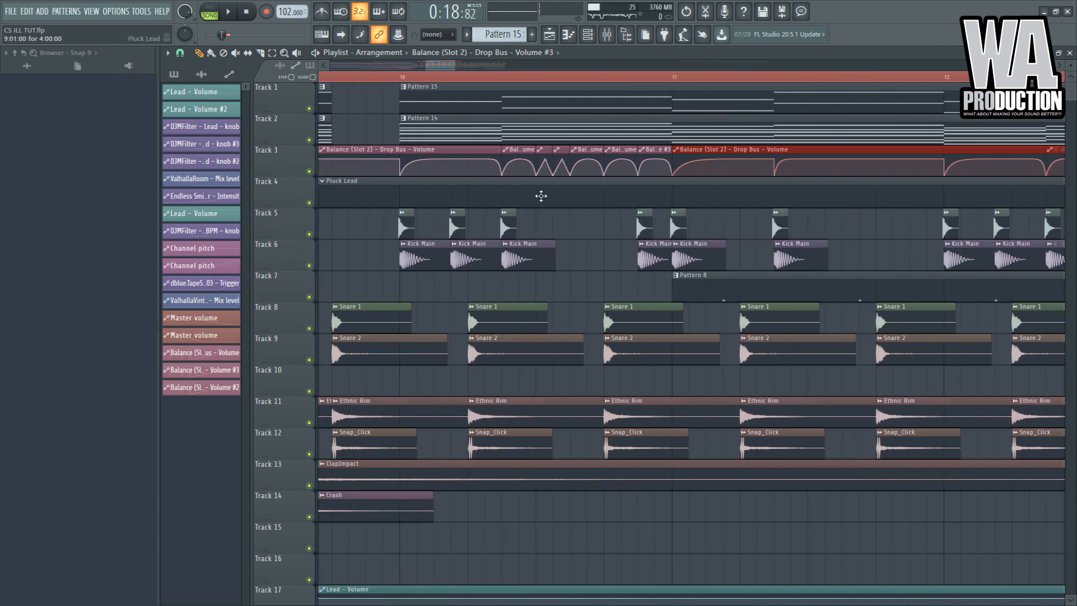
pyautogui.scroll(2, 540, 173)
pyautogui.scroll(-4, 644, 288)
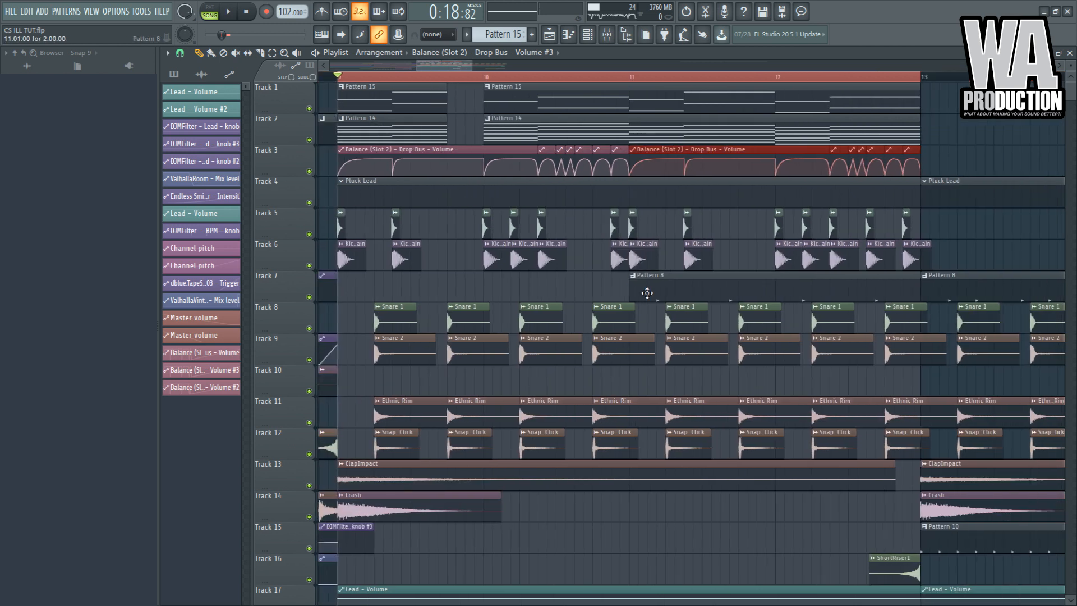
pyautogui.scroll(-3, 914, 259)
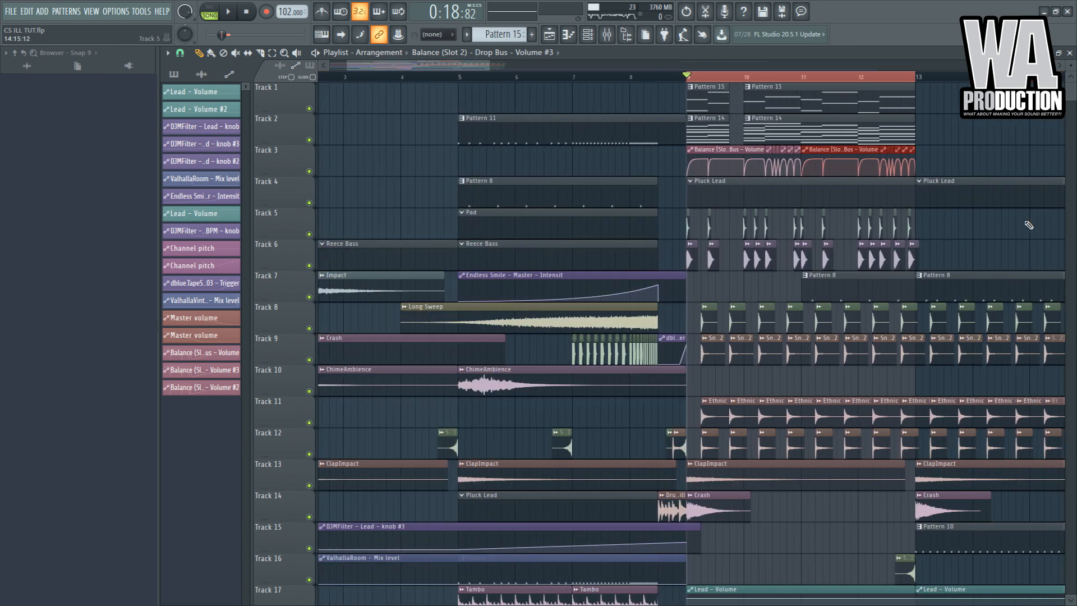
pyautogui.click(687, 79)
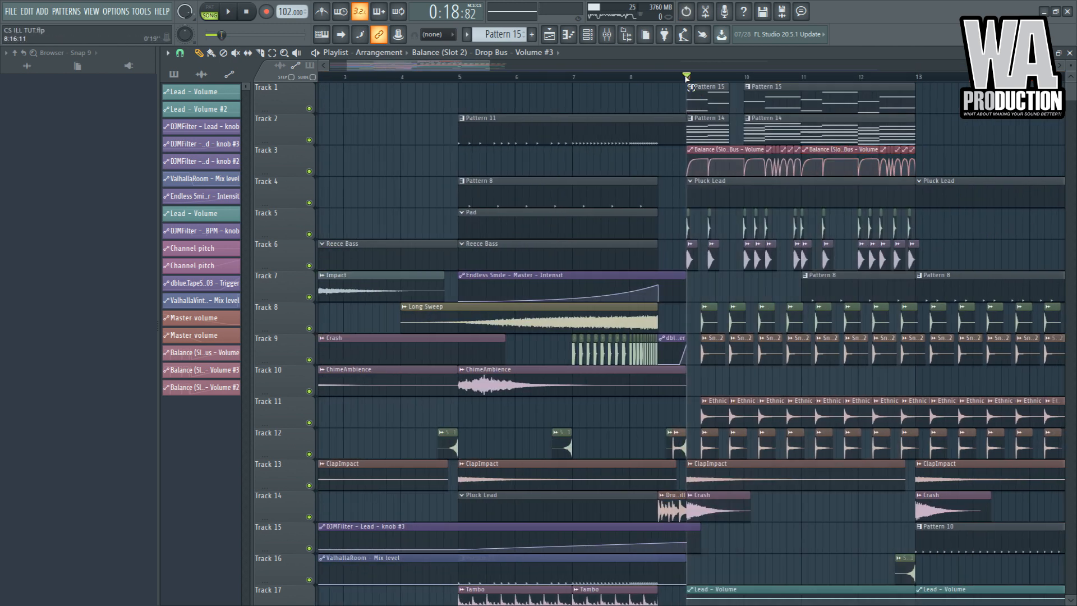
pyautogui.moveTo(919, 98); pyautogui.dragTo(689, 162)
pyautogui.hotkey('ctrl', 'b')
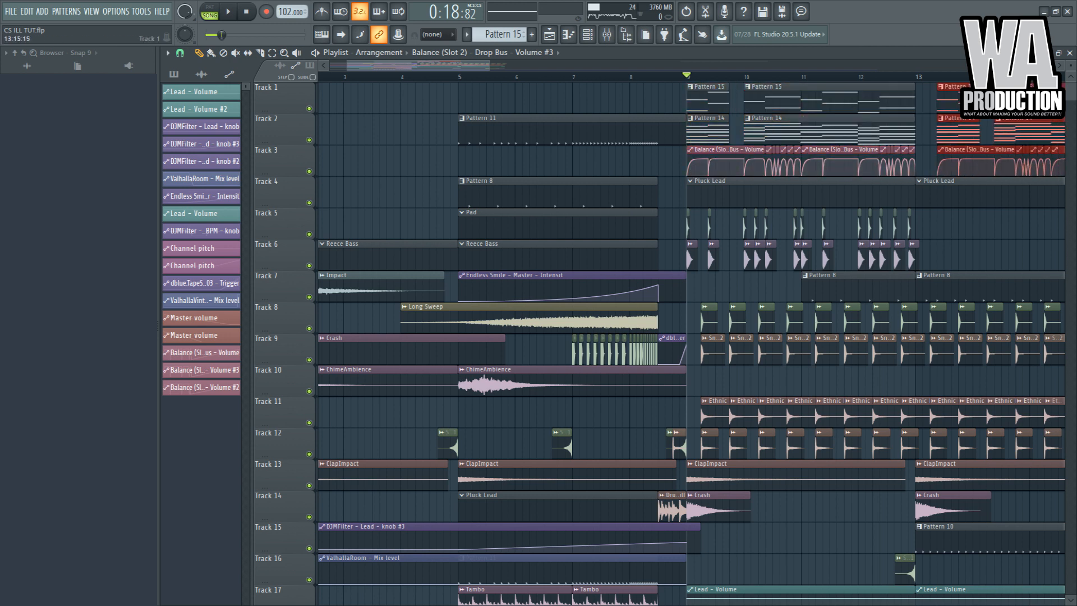
pyautogui.scroll(-3, 942, 464)
pyautogui.scroll(5, 731, 541)
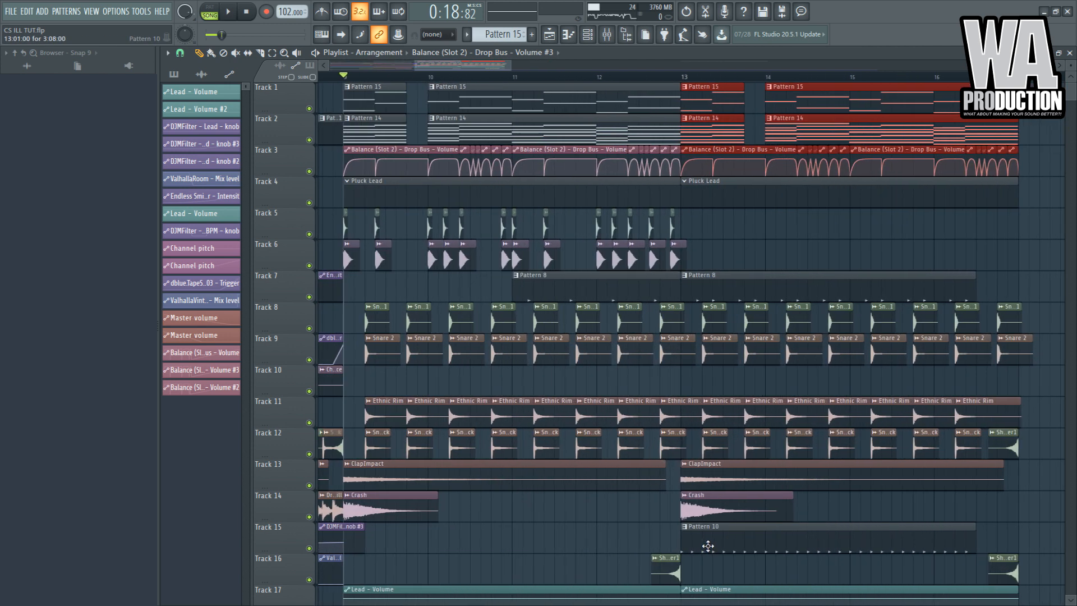
# - Open the Hat_Martijn notes of Pattern 10 in the piano roll and play them
pyautogui.doubleClick(706, 545)
pyautogui.scroll(6, 341, 169)
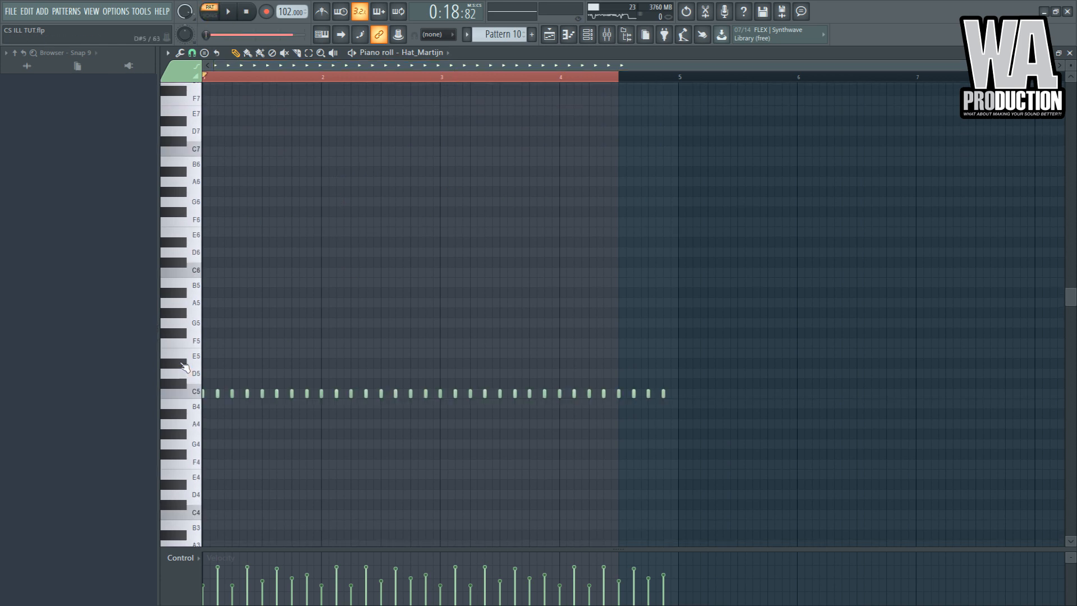
pyautogui.press('space')
pyautogui.press('space')
# - Start Pattern 16 for Hat_Martijn with four evenly spaced C5 notes in the first half of bar 1
pyautogui.click(532, 34)
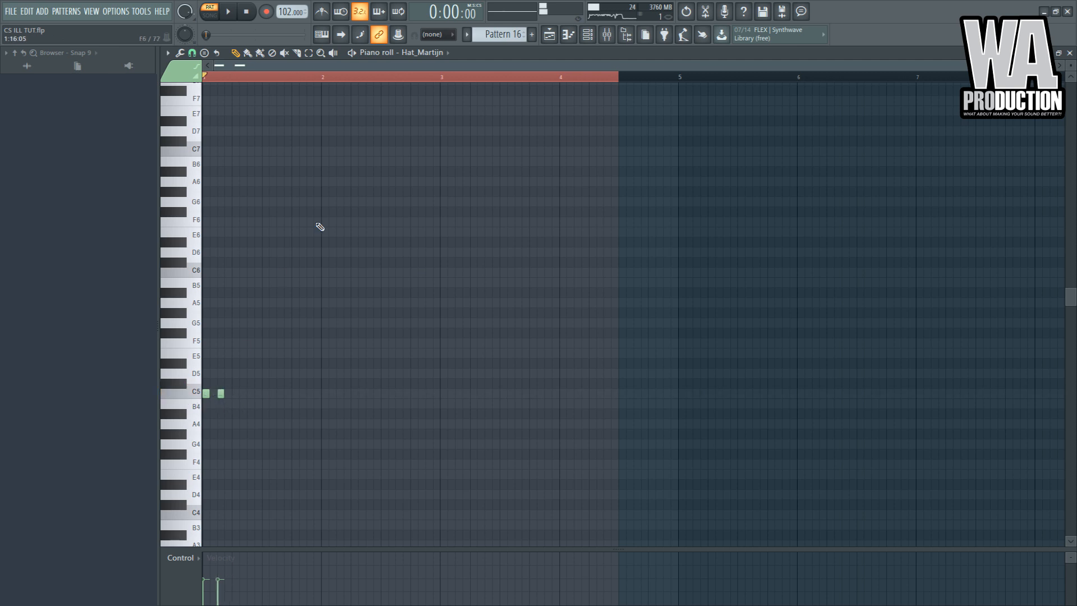
pyautogui.click(240, 9)
pyautogui.press('space')
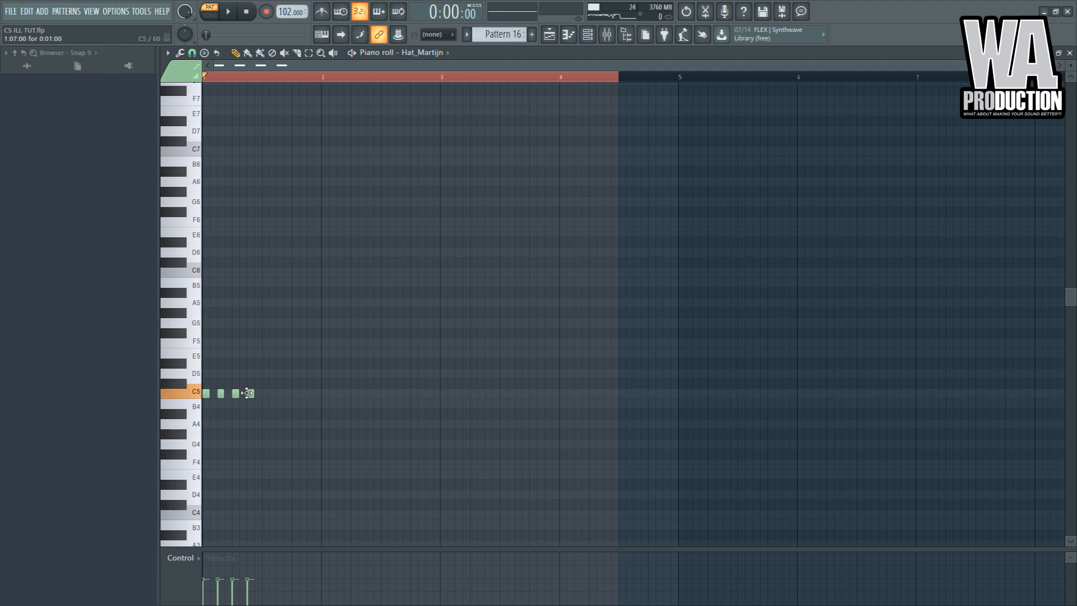
pyautogui.press('space')
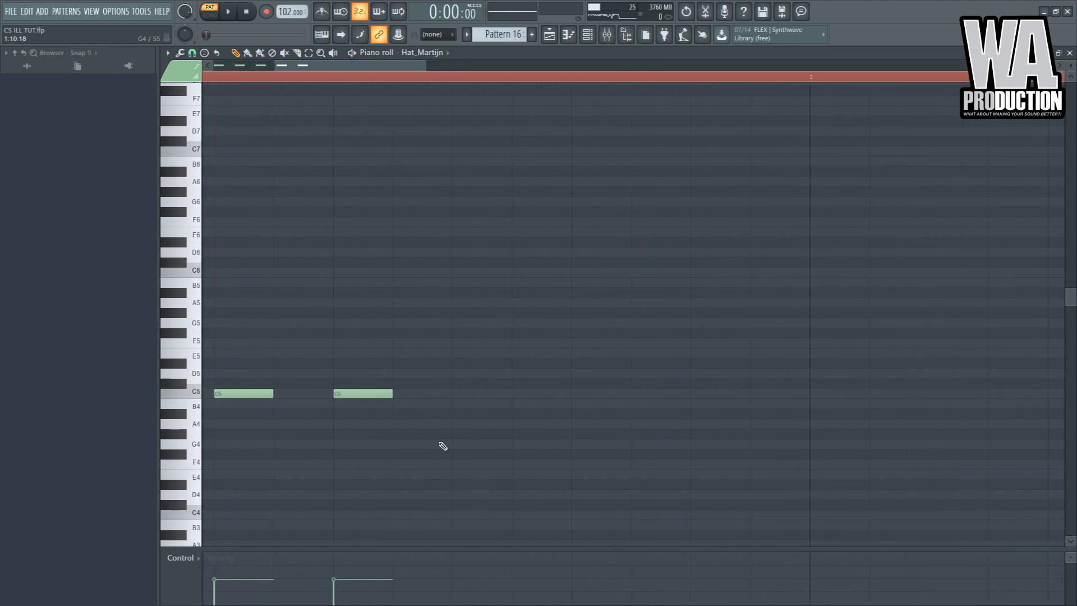
# - Complete bar 1 with a roll of five short C5 notes followed by two longer C5 notes
pyautogui.press('space')
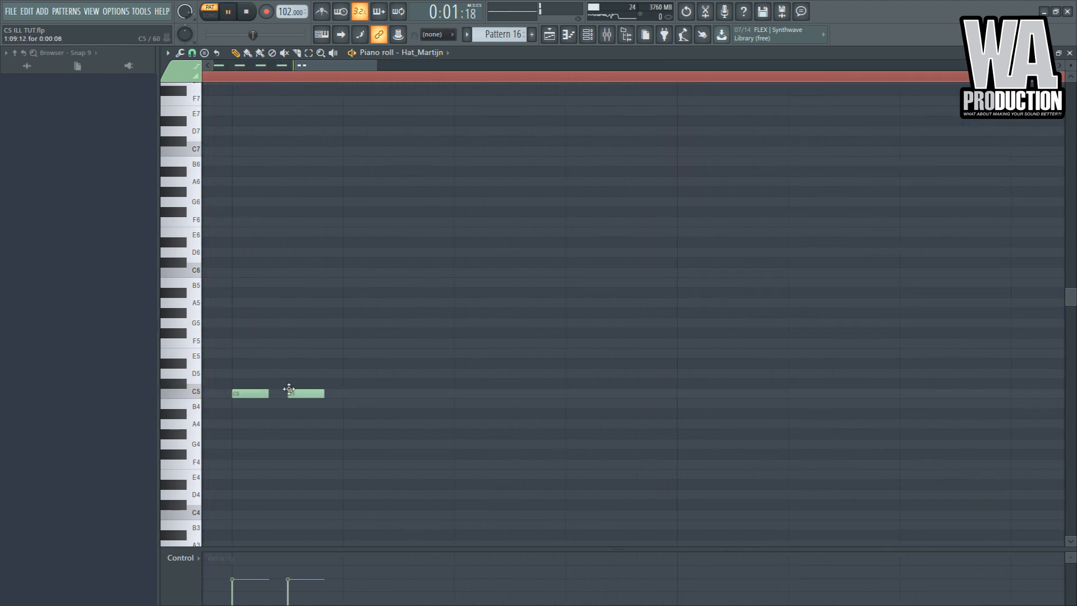
pyautogui.click(348, 393)
pyautogui.click(399, 393)
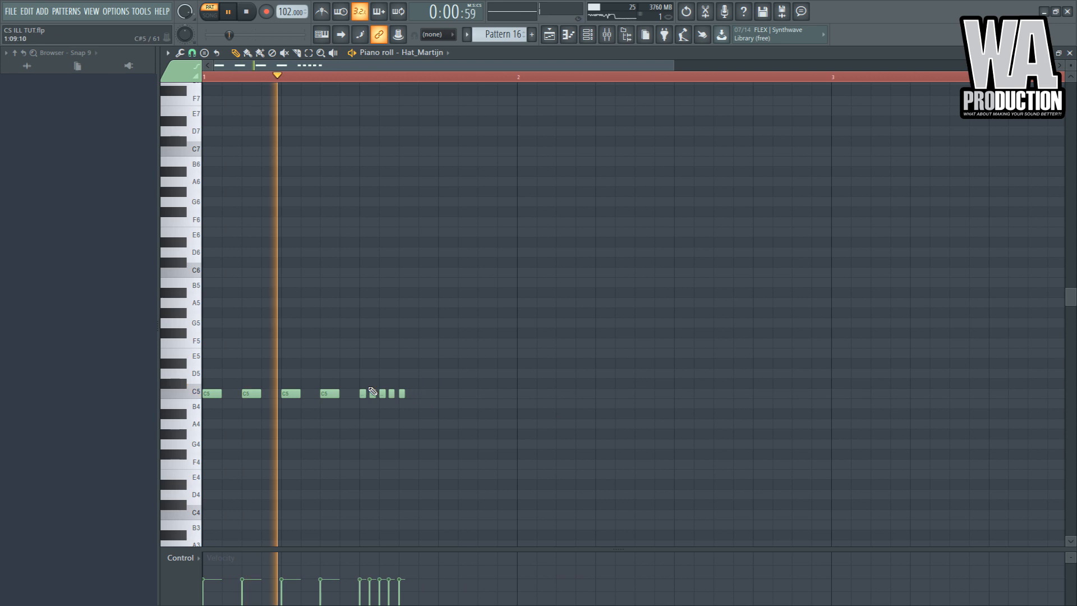
pyautogui.moveTo(346, 377); pyautogui.dragTo(449, 392)
pyautogui.press('space')
# - Duplicate all of bar 1's hat notes into bar 2 and play the pattern
pyautogui.hotkey('ctrl', 'a')
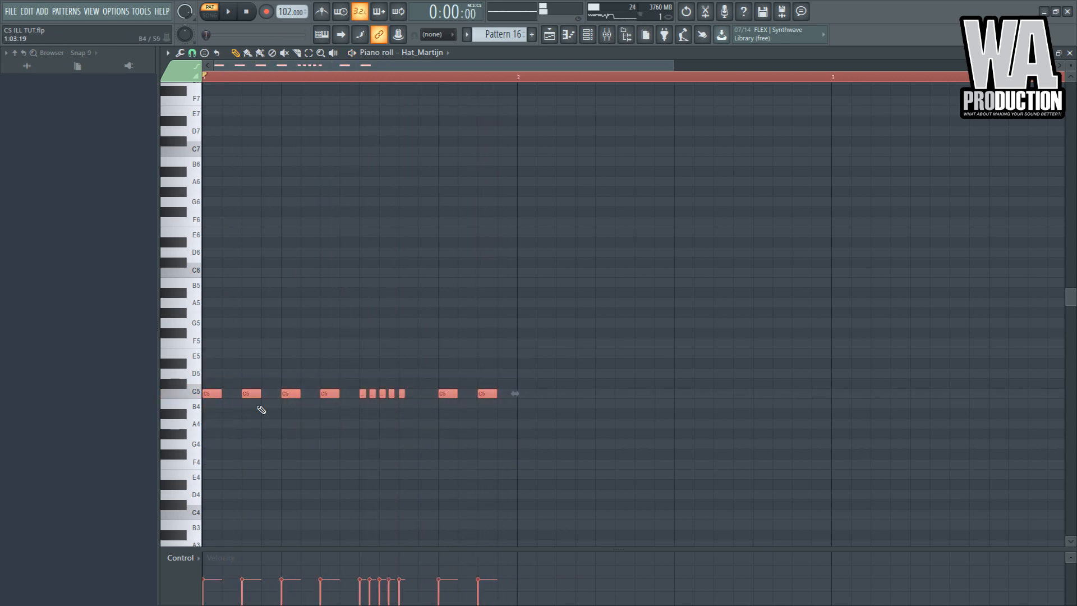
pyautogui.moveTo(252, 394); pyautogui.dragTo(571, 394)
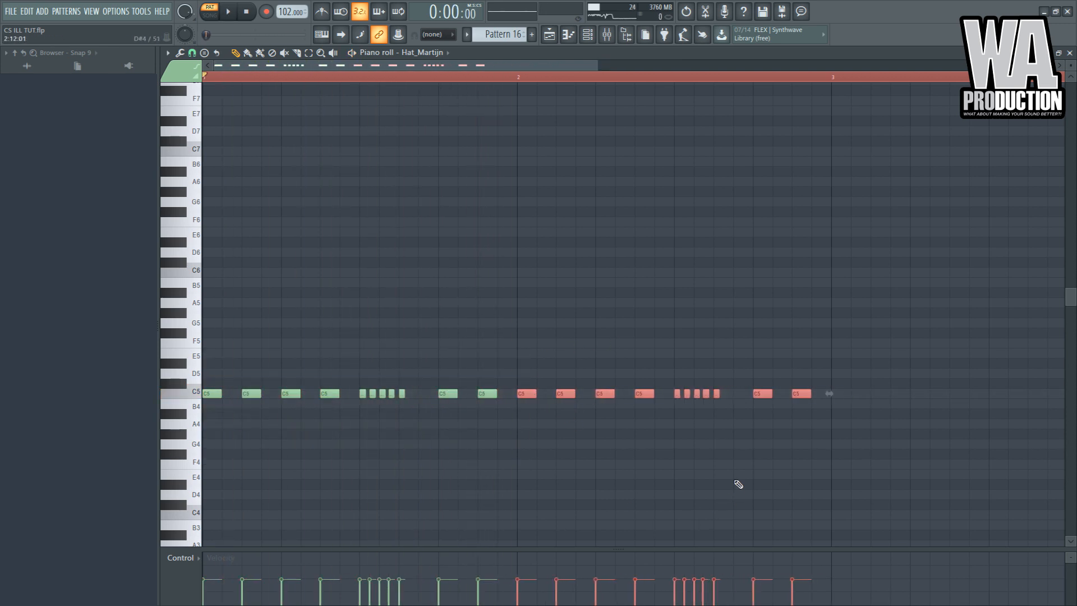
pyautogui.scroll(6, 734, 499)
pyautogui.scroll(-8, 623, 516)
pyautogui.scroll(4, 440, 503)
pyautogui.keyDown('ctrl'); pyautogui.click(413, 474); pyautogui.keyUp('ctrl')
pyautogui.scroll(3, 432, 475)
pyautogui.scroll(3, 433, 475)
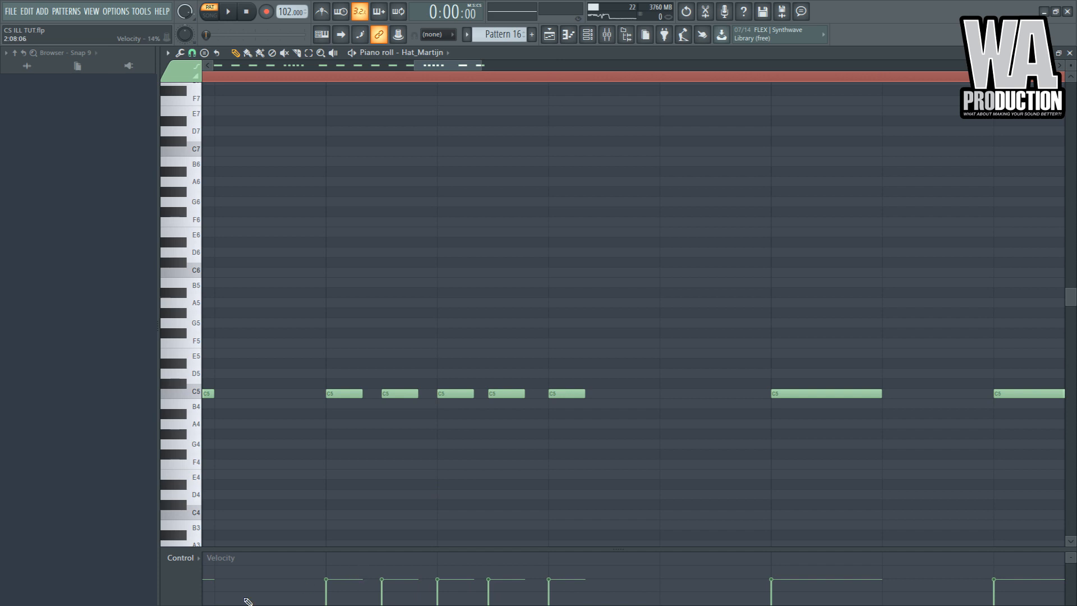
pyautogui.moveTo(598, 380); pyautogui.dragTo(314, 429)
pyautogui.press('space')
pyautogui.scroll(-9, 371, 460)
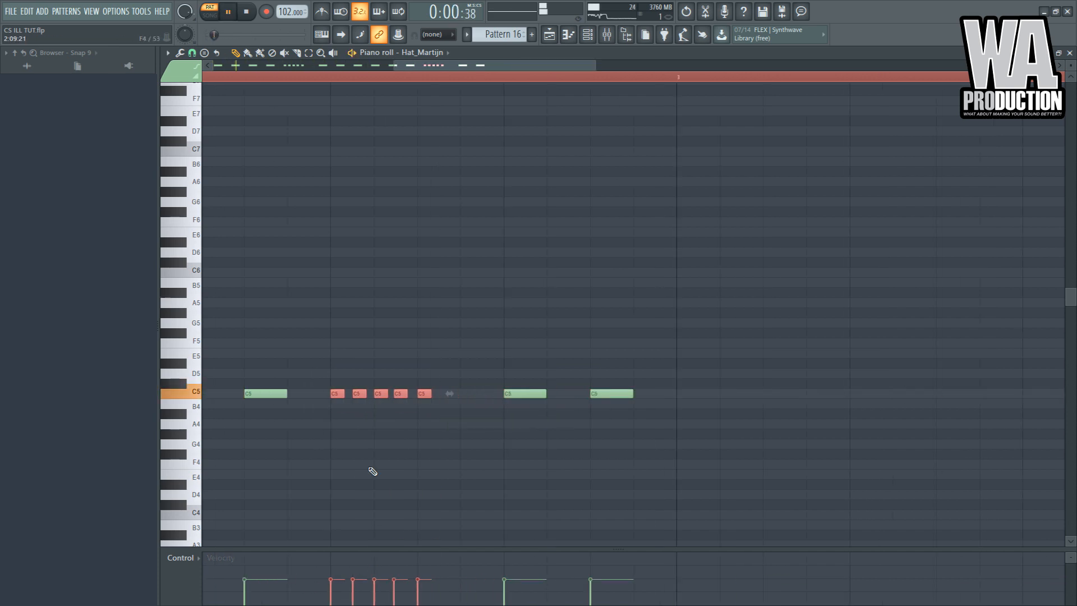
# - Delete bar 1's last hat note and replace bar 2's last one with two groups of three short C5 notes
pyautogui.rightClick(310, 395)
pyautogui.rightClick(331, 394)
pyautogui.press('space')
pyautogui.scroll(6, 485, 393)
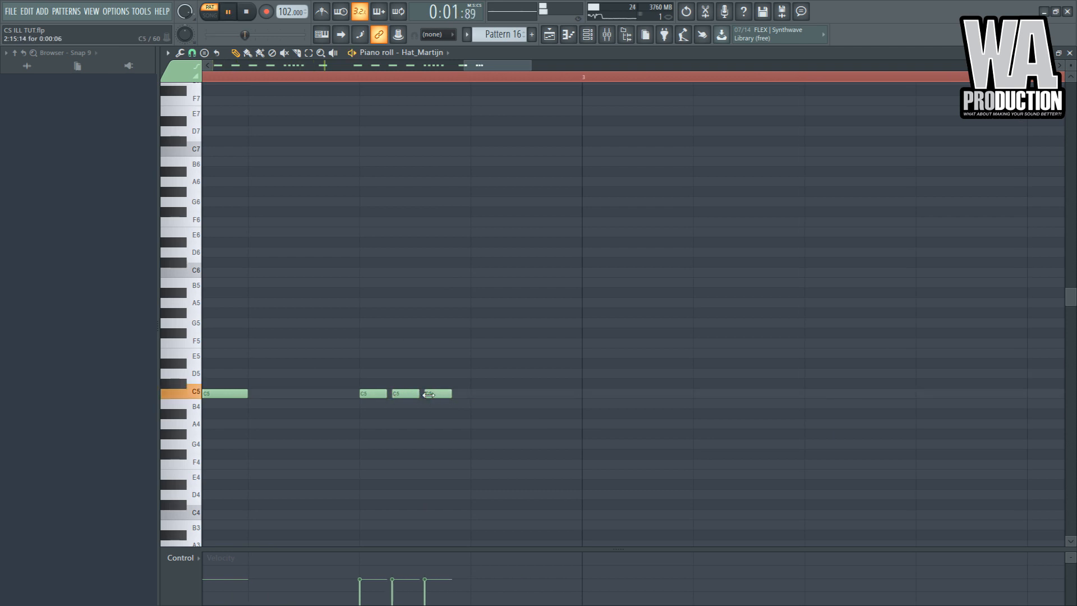
pyautogui.scroll(-6, 527, 496)
pyautogui.press('space')
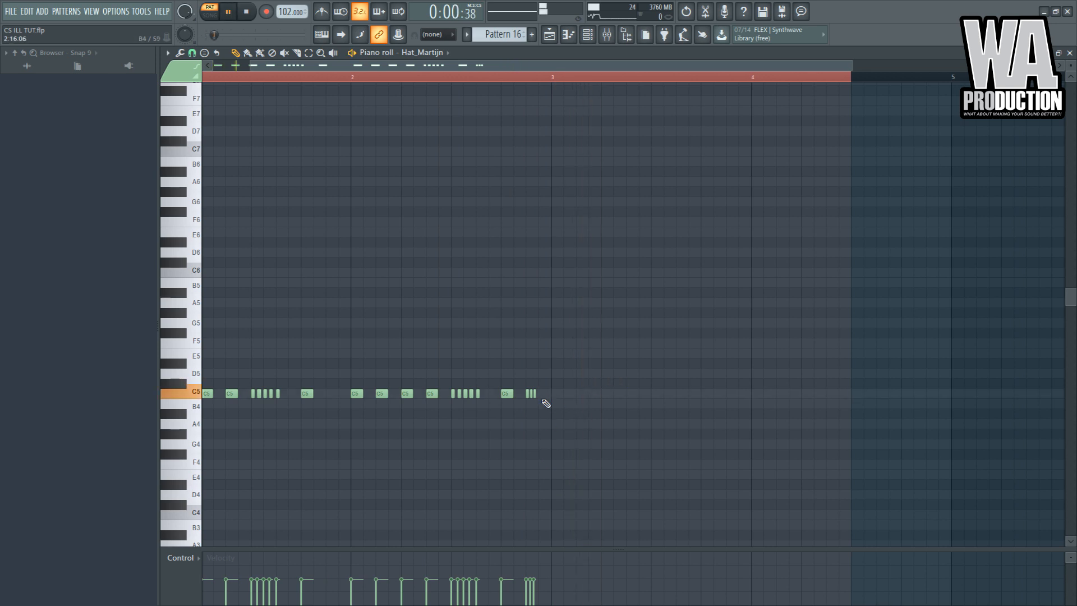
pyautogui.scroll(5, 529, 415)
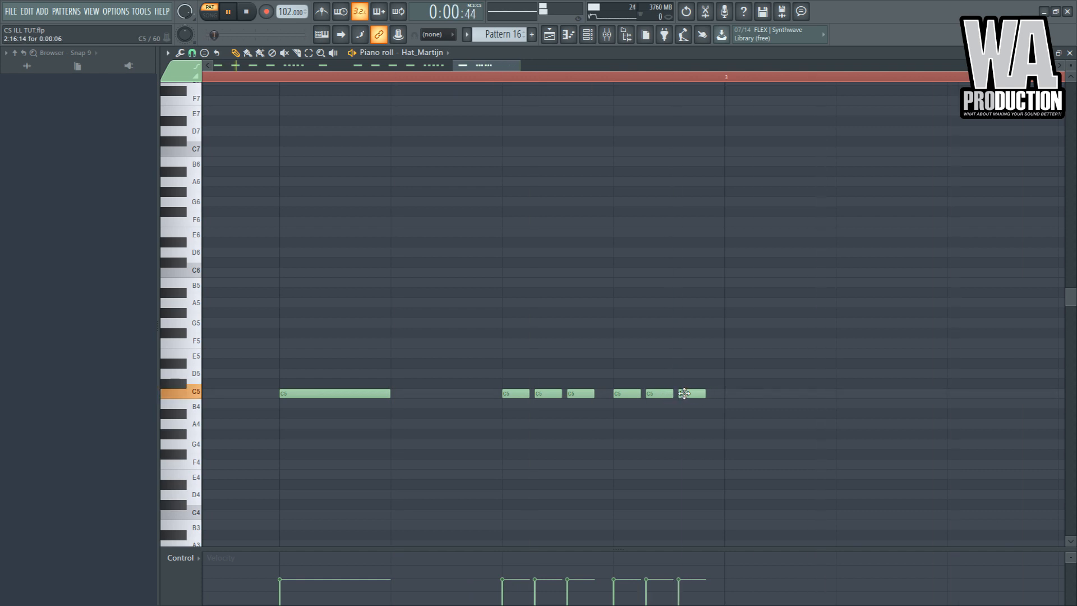
# - Duplicate the two-bar hat rhythm into bars 3 and 4 and clear the note selection
pyautogui.scroll(-5, 681, 426)
pyautogui.hotkey('ctrl', 'a')
pyautogui.hotkey('ctrl', 'b')
pyautogui.hotkey('ctrl', 'd')
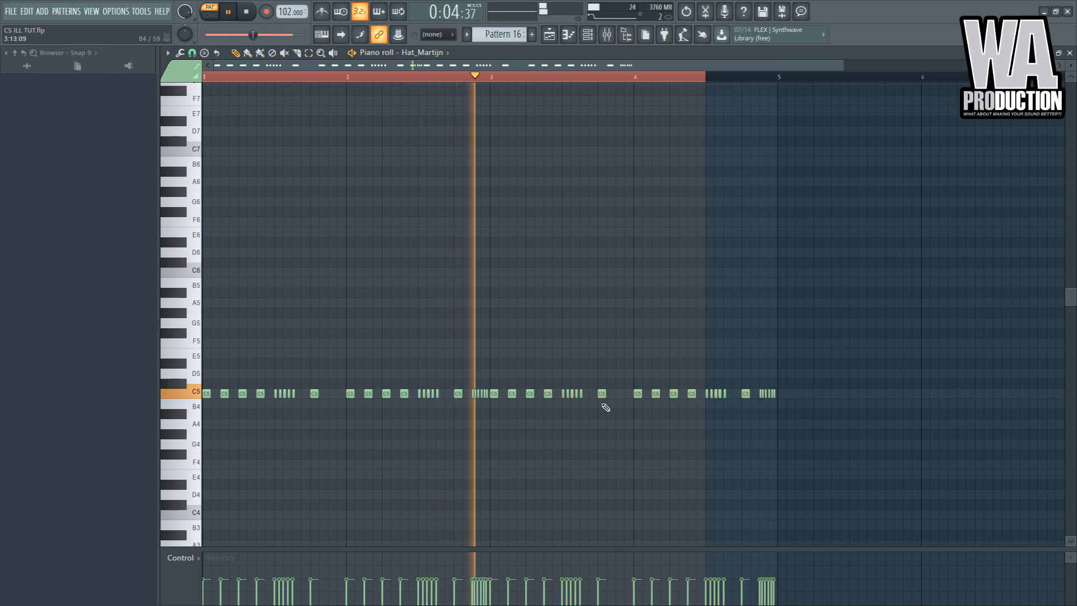
pyautogui.press('space')
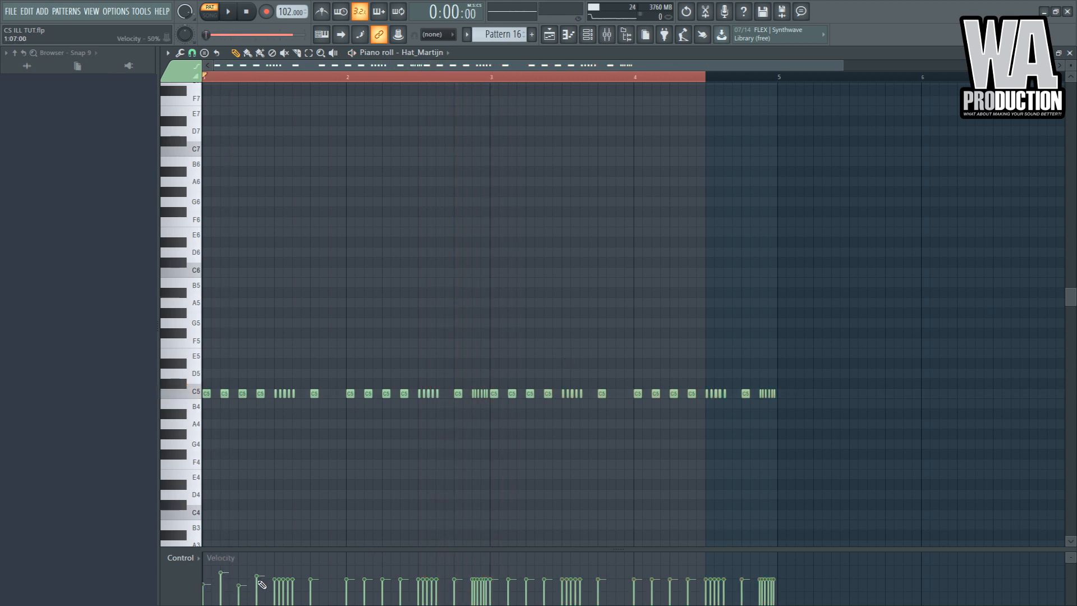
# - Vary the velocities of the hat notes in bar 1, including the short-note roll, while playing the pattern
pyautogui.press('space')
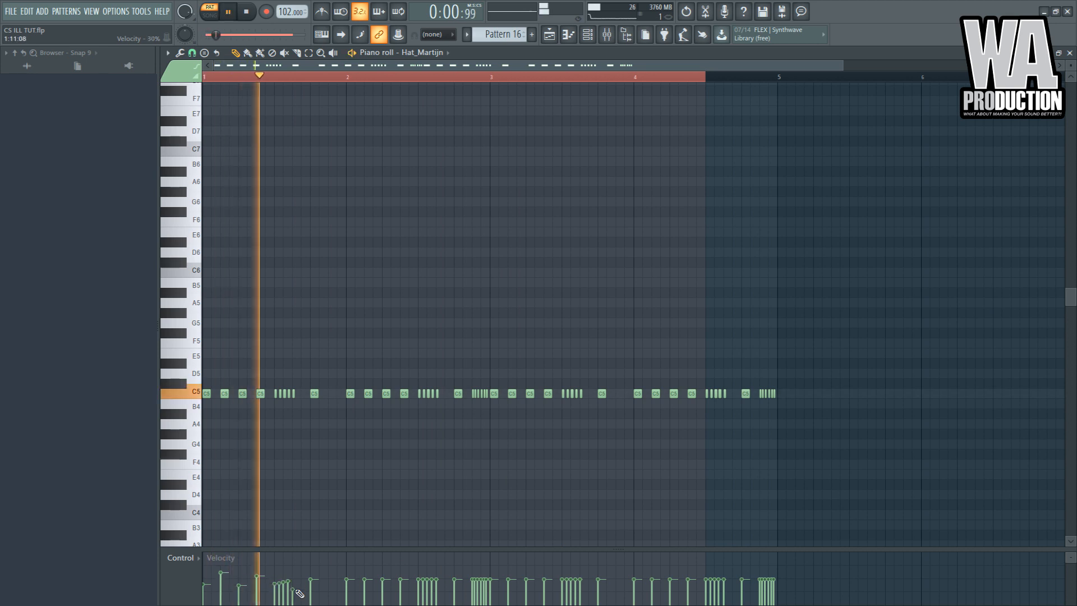
pyautogui.moveTo(282, 585); pyautogui.dragTo(290, 590)
pyautogui.press('space')
pyautogui.press('space')
pyautogui.click(311, 582)
# - Vary the velocities of bar 2's hat notes, alternating softer and louder hits and shaping the rolls
pyautogui.click(347, 585)
pyautogui.click(365, 575)
pyautogui.click(383, 584)
pyautogui.click(401, 574)
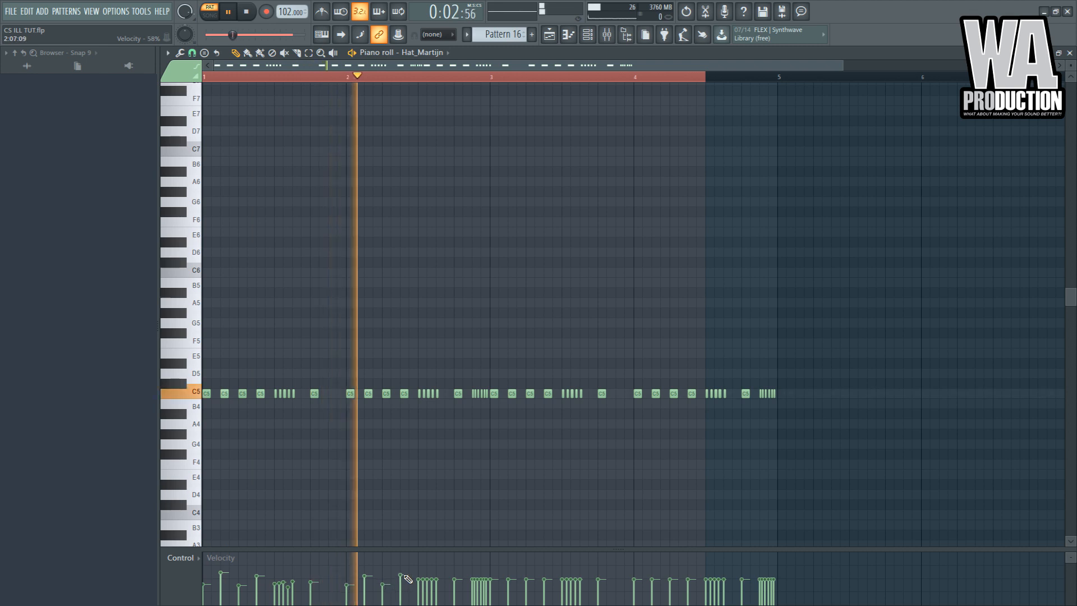
pyautogui.moveTo(419, 581); pyautogui.dragTo(487, 580)
pyautogui.click(455, 583)
pyautogui.press('space')
pyautogui.press('space')
# - Alternate softer and louder velocities across the longer hat notes in bar 3
pyautogui.click(491, 584)
pyautogui.click(508, 575)
pyautogui.click(527, 580)
pyautogui.click(544, 573)
pyautogui.click(599, 581)
# - Vary the velocities of the hat notes in bar 4, including its roll and closing short notes
pyautogui.click(635, 579)
pyautogui.click(653, 572)
pyautogui.click(670, 584)
pyautogui.click(688, 574)
pyautogui.moveTo(706, 579); pyautogui.dragTo(777, 578)
pyautogui.click(742, 581)
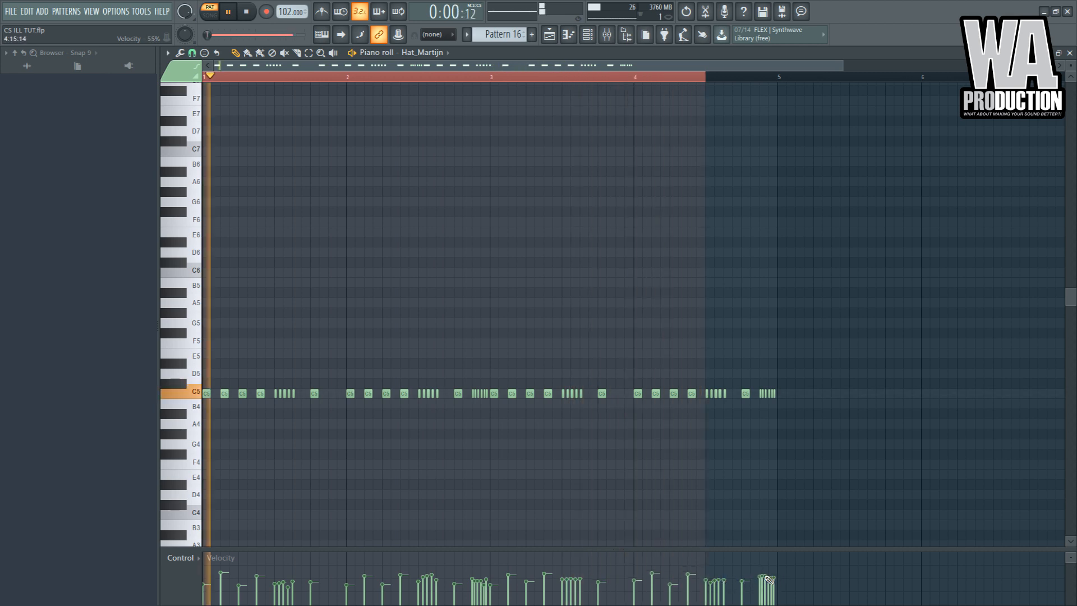
pyautogui.press('space')
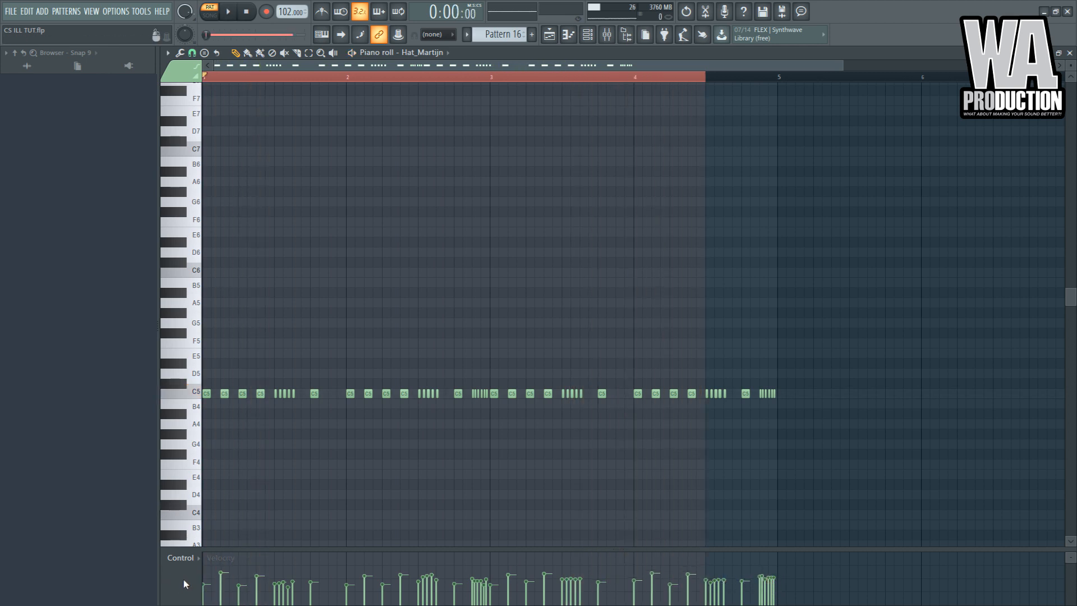
# - Switch the note property lane to Pan and pan individual hat notes alternately left and right across the four bars
pyautogui.click(217, 536)
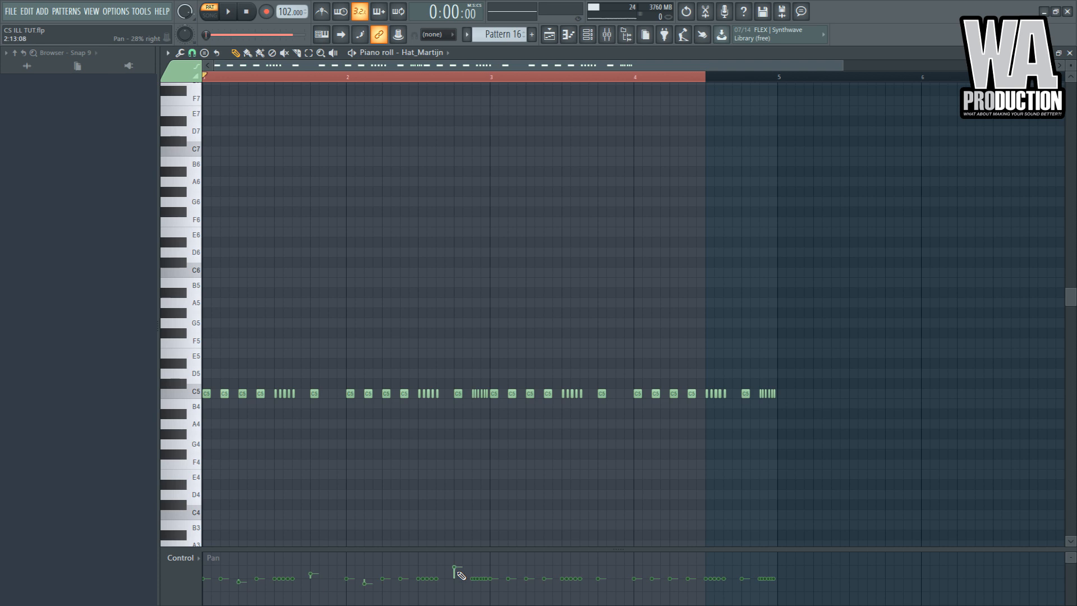
pyautogui.press('space')
pyautogui.click(527, 582)
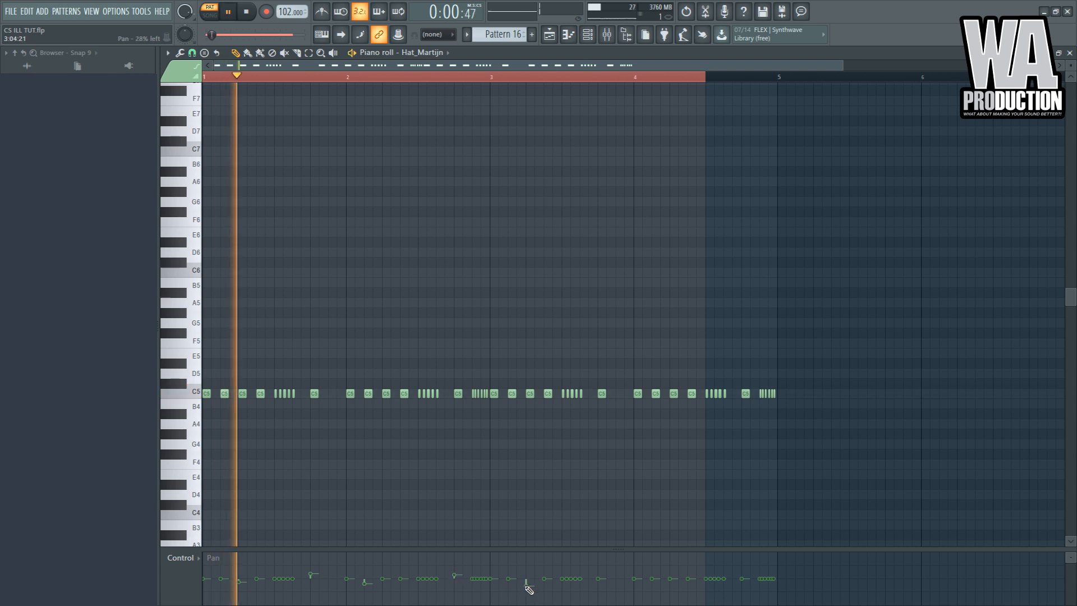
pyautogui.click(544, 574)
pyautogui.click(603, 590)
pyautogui.click(635, 575)
pyautogui.click(670, 587)
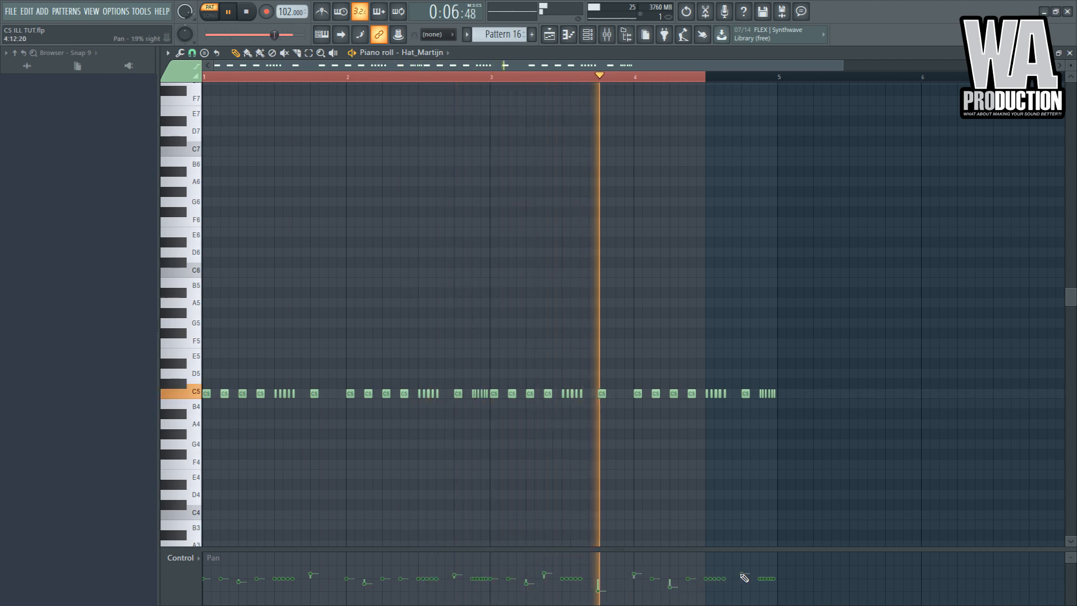
pyautogui.click(598, 79)
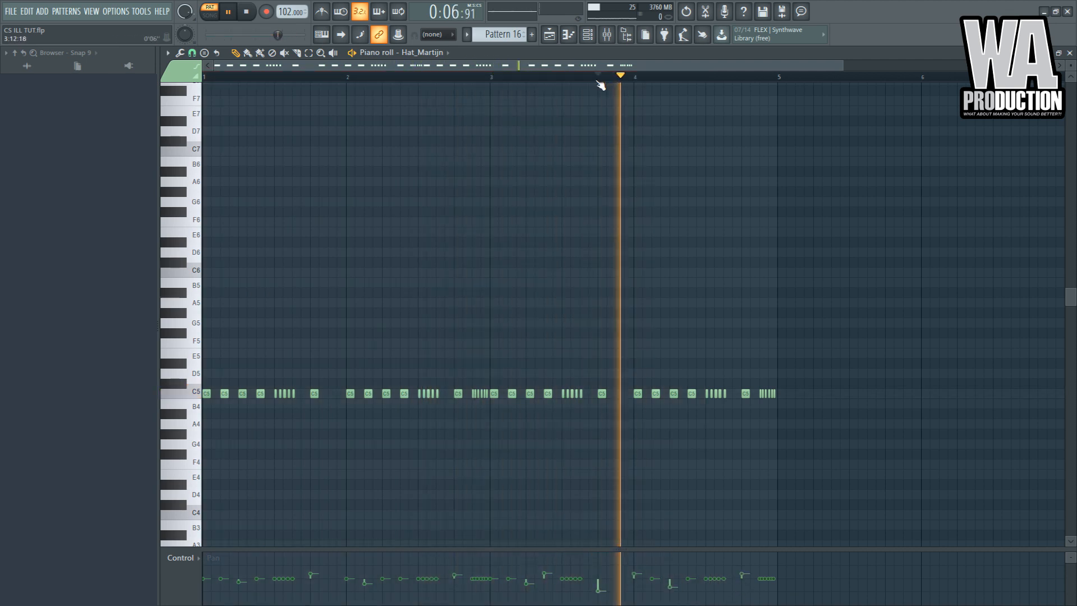
pyautogui.press('space')
# - Replace Pattern 10 on Track 15 at bar 13 with Pattern 16 in the Playlist while playing from there
pyautogui.click(549, 36)
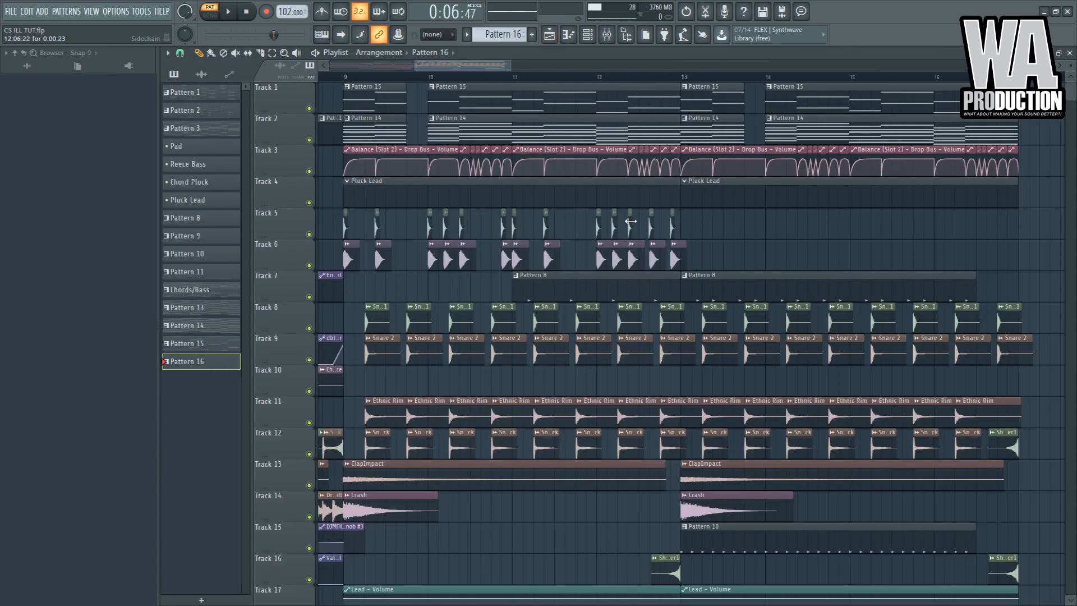
pyautogui.click(688, 83)
pyautogui.press('space')
pyautogui.rightClick(681, 544)
pyautogui.click(681, 544)
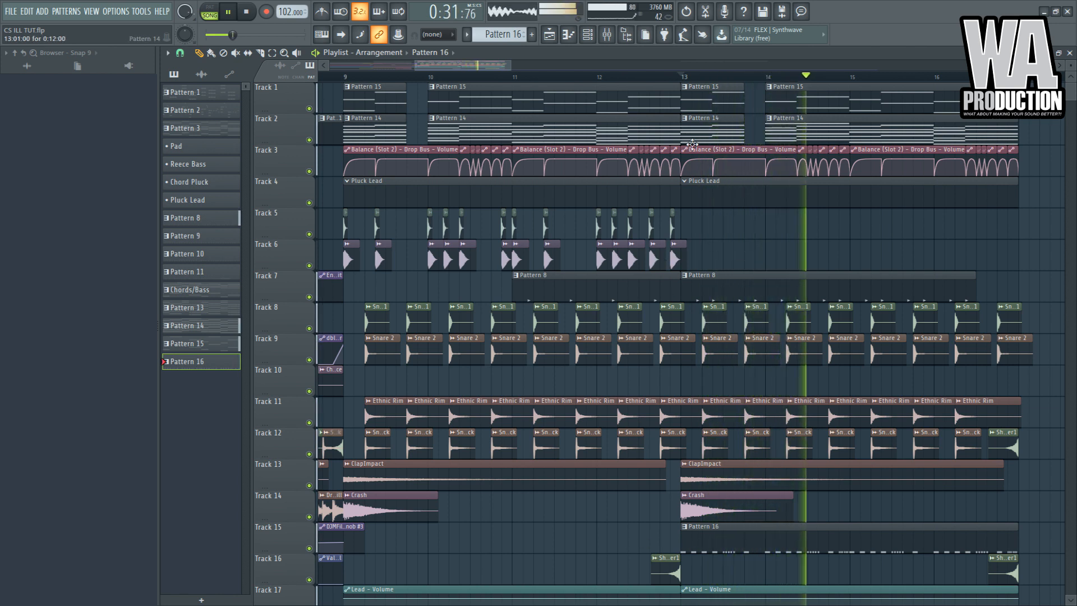
# - Solo the Hat track in the mixer, raise its volume to 100% (0.0 dB) and unsolo it
pyautogui.press('F9')
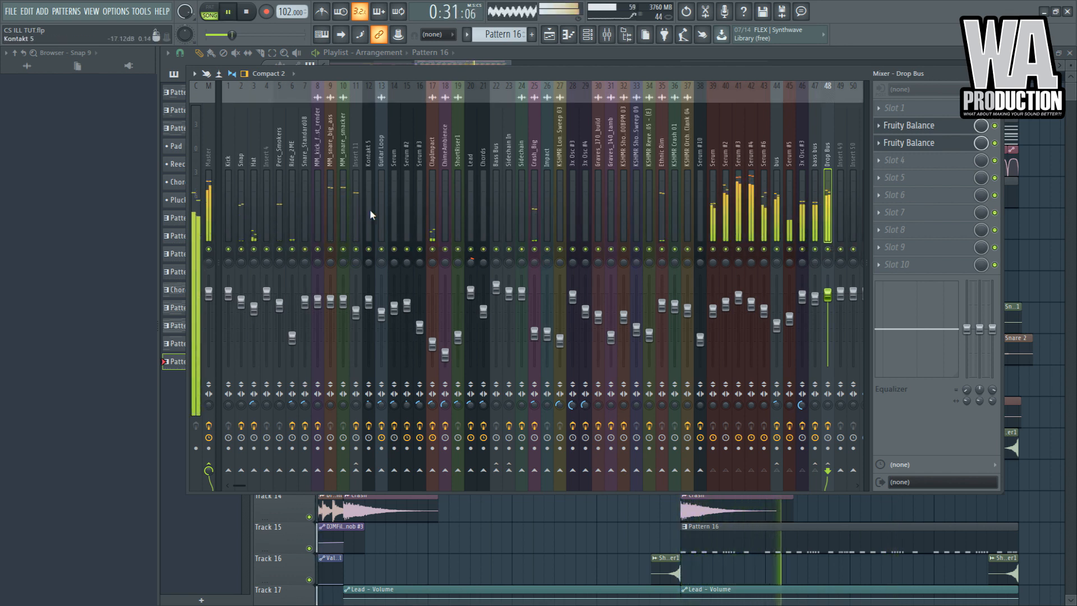
pyautogui.rightClick(255, 249)
pyautogui.moveTo(259, 319); pyautogui.dragTo(259, 305)
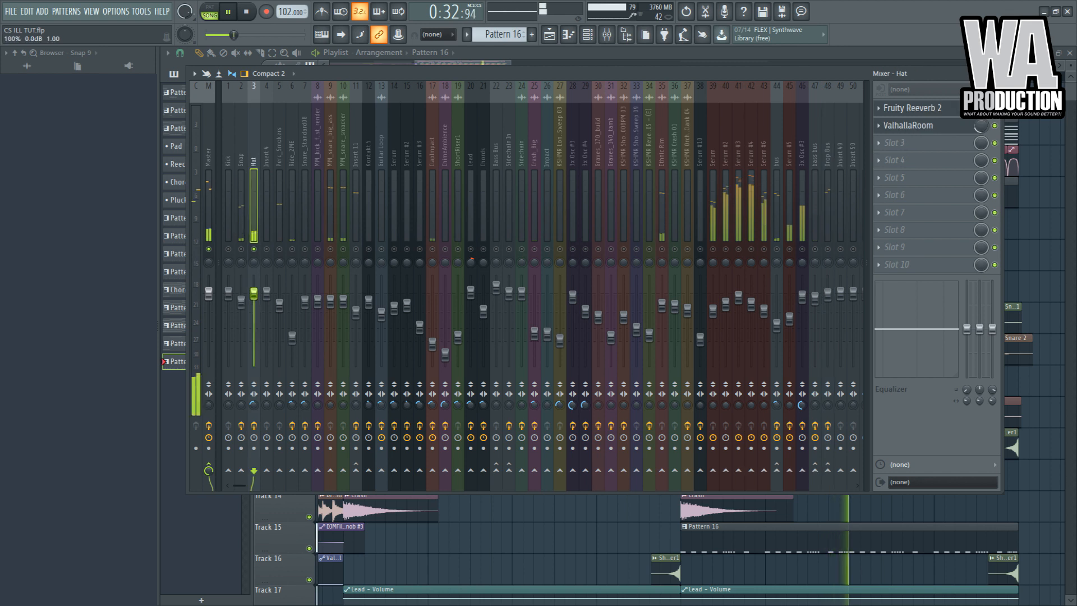
pyautogui.press('space')
pyautogui.rightClick(255, 249)
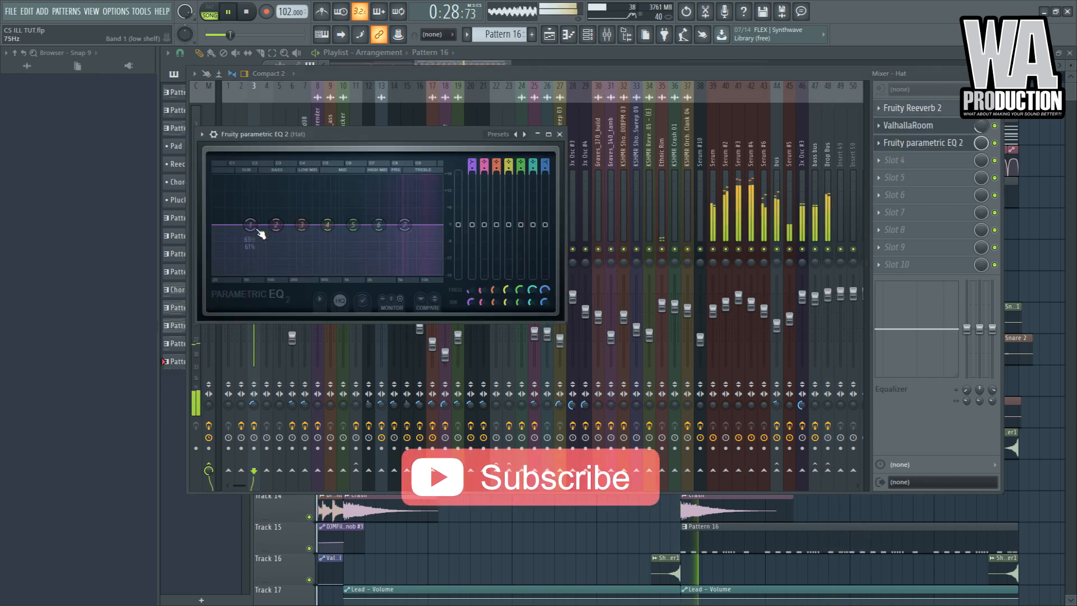
# - In the Hat track's Fruity parametric EQ 2, raise the main level and turn band 1 into a high-pass around 2219 Hz
pyautogui.moveTo(458, 216); pyautogui.dragTo(458, 194)
pyautogui.moveTo(250, 224); pyautogui.dragTo(369, 273)
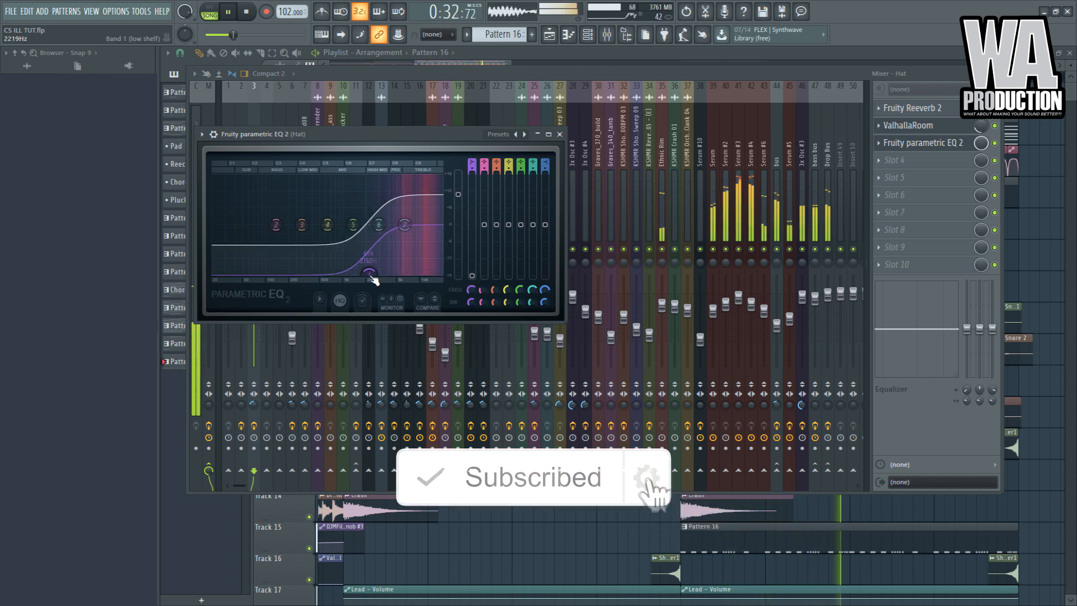
pyautogui.moveTo(472, 162); pyautogui.dragTo(472, 174)
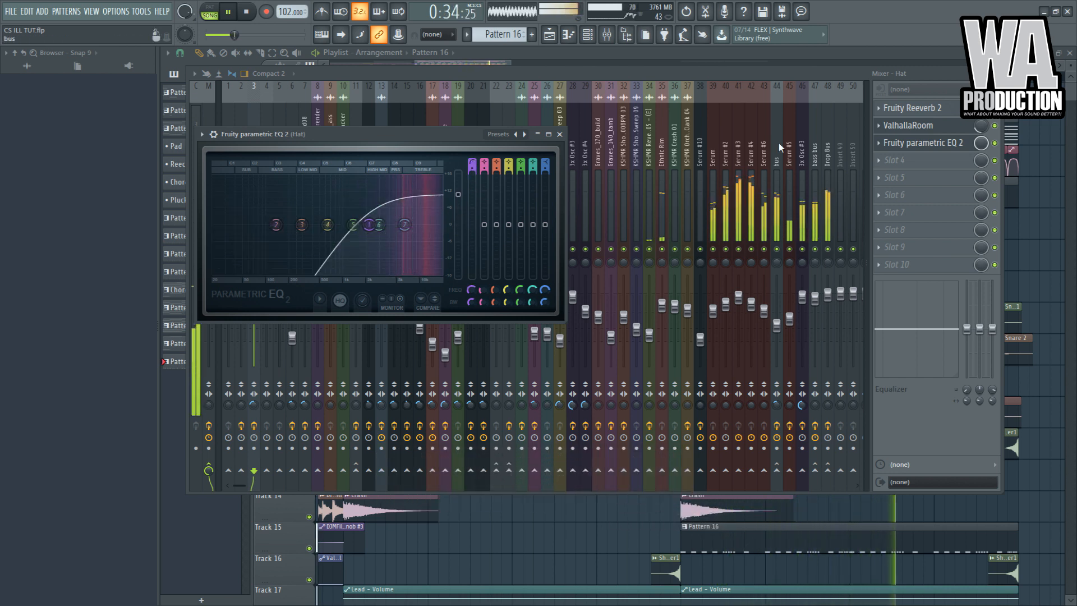
# - Add Fruity Stereo Shaper to slot 4 of the Hat track, offset its delay and phase, and return to the Playlist
pyautogui.click(920, 161)
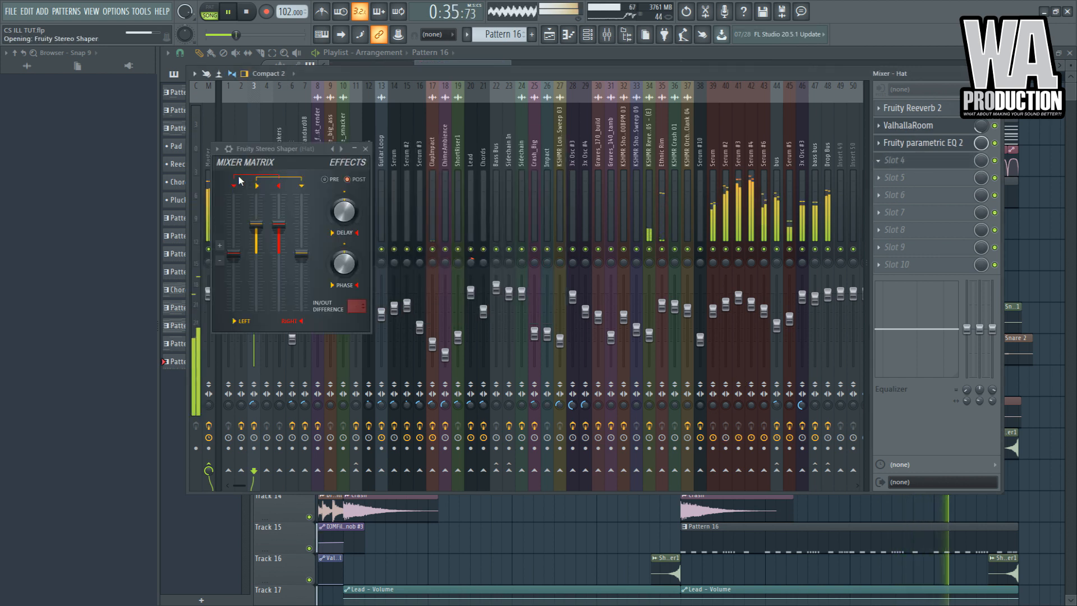
pyautogui.press('space')
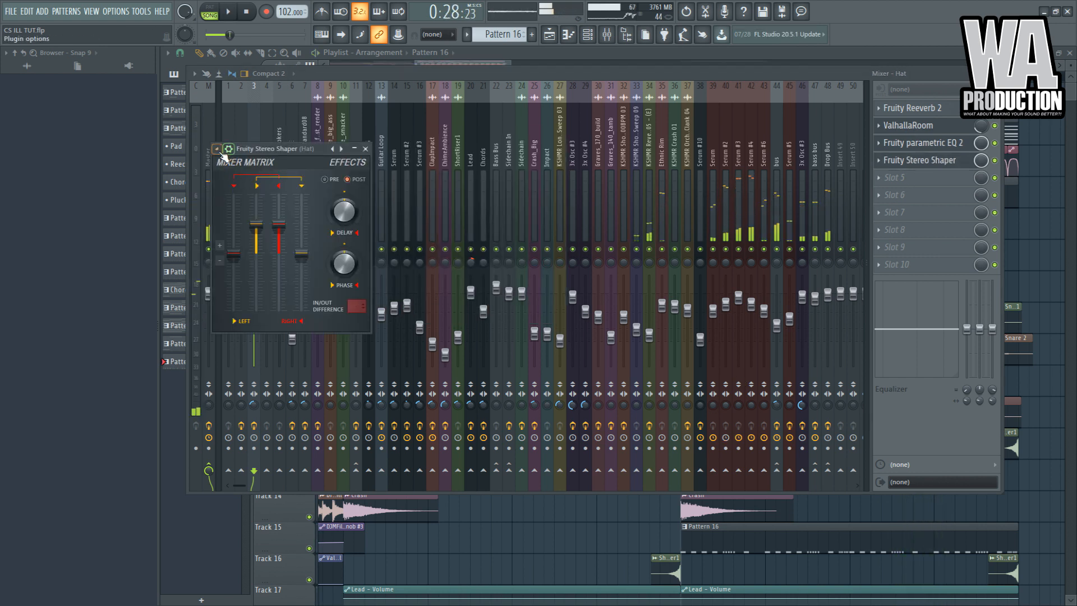
pyautogui.press('space')
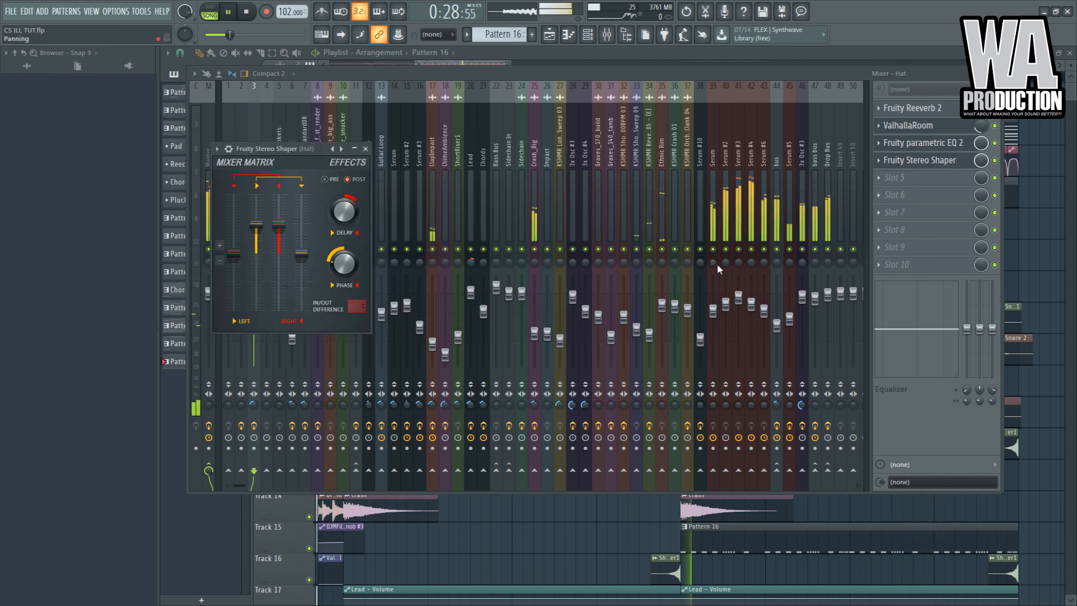
pyautogui.click(464, 75)
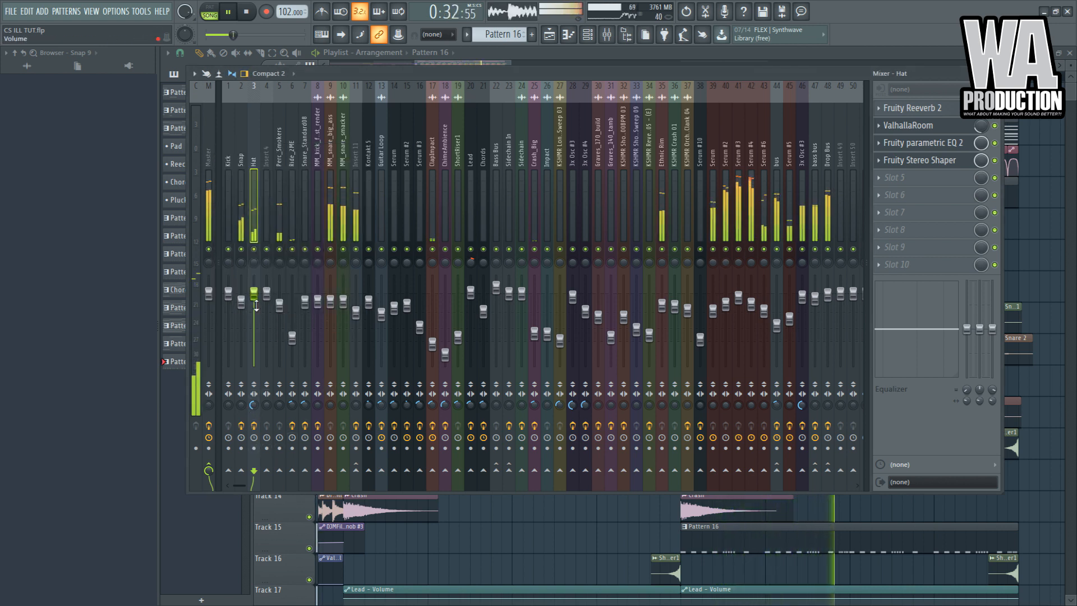
pyautogui.click(1044, 499)
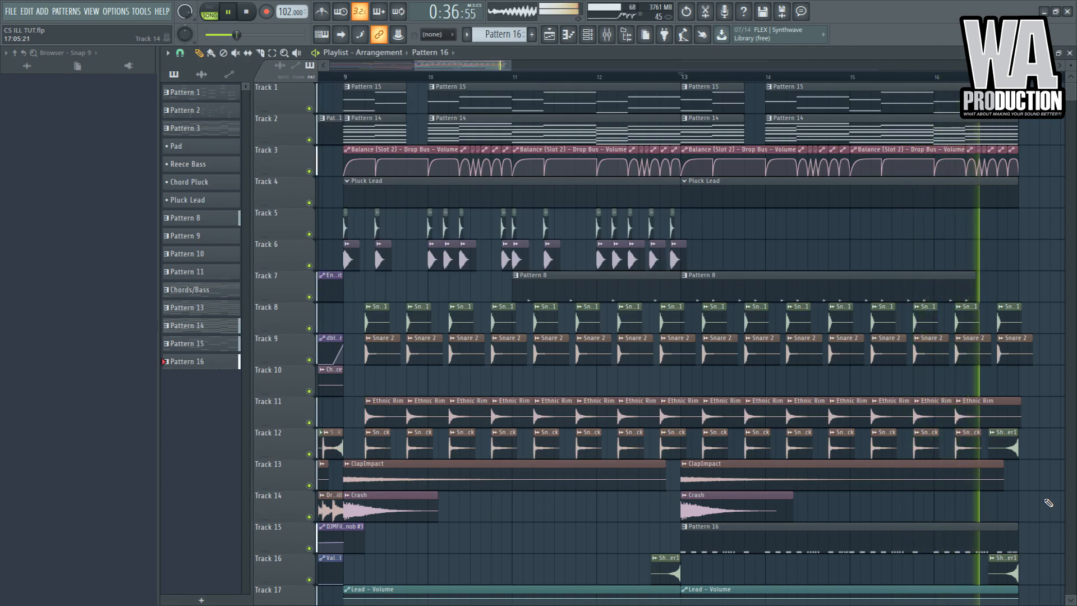
# - Duplicate the sidechain and kick clips of Tracks 5 and 6 from bar 13 to bar 17 and play the section back
pyautogui.click(700, 82)
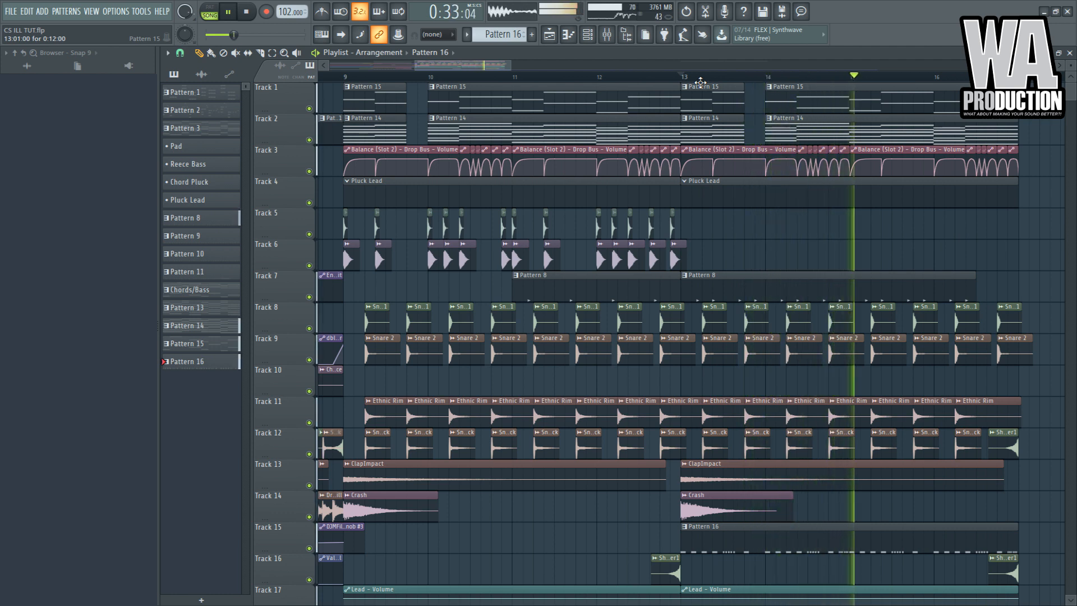
pyautogui.press('space')
pyautogui.moveTo(747, 214)
pyautogui.mouseDown()
pyautogui.moveTo(319, 267)
pyautogui.moveTo(858, 259)
pyautogui.mouseUp()
pyautogui.press('space')
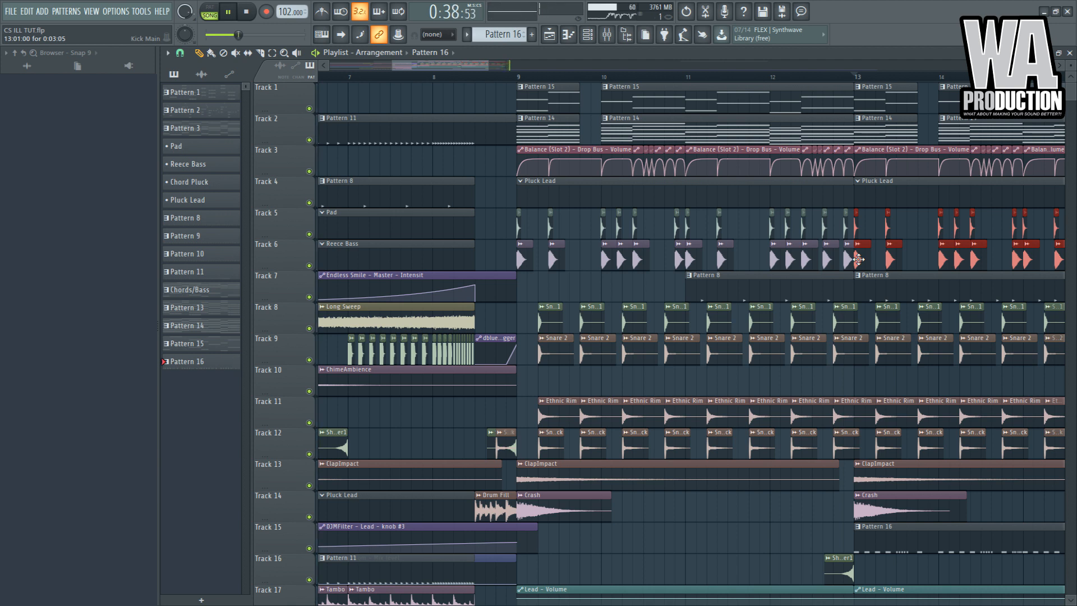
pyautogui.scroll(-3, 561, 132)
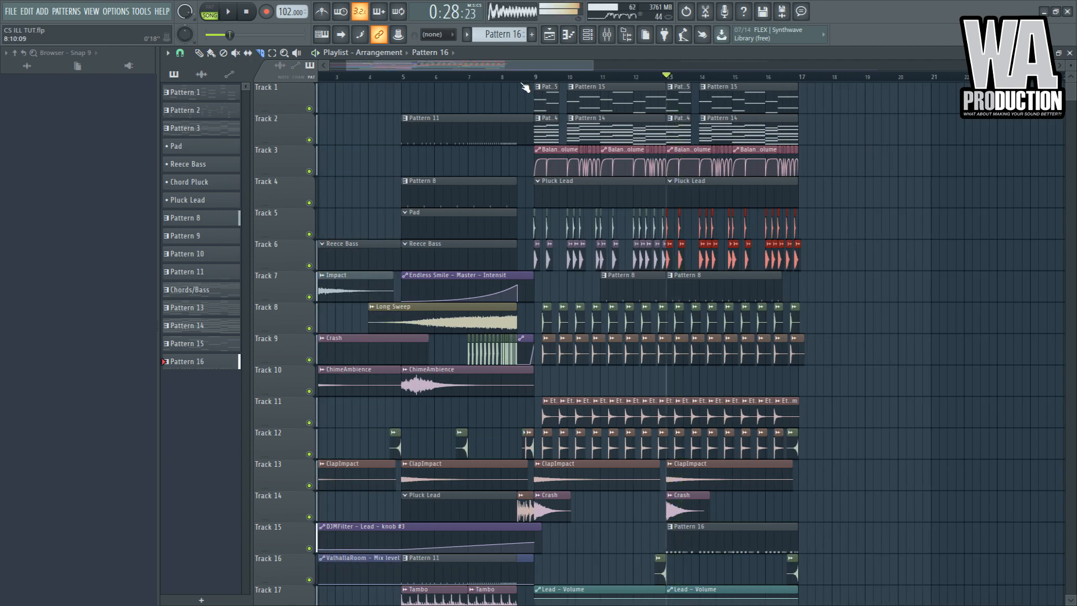
pyautogui.scroll(-2, 683, 242)
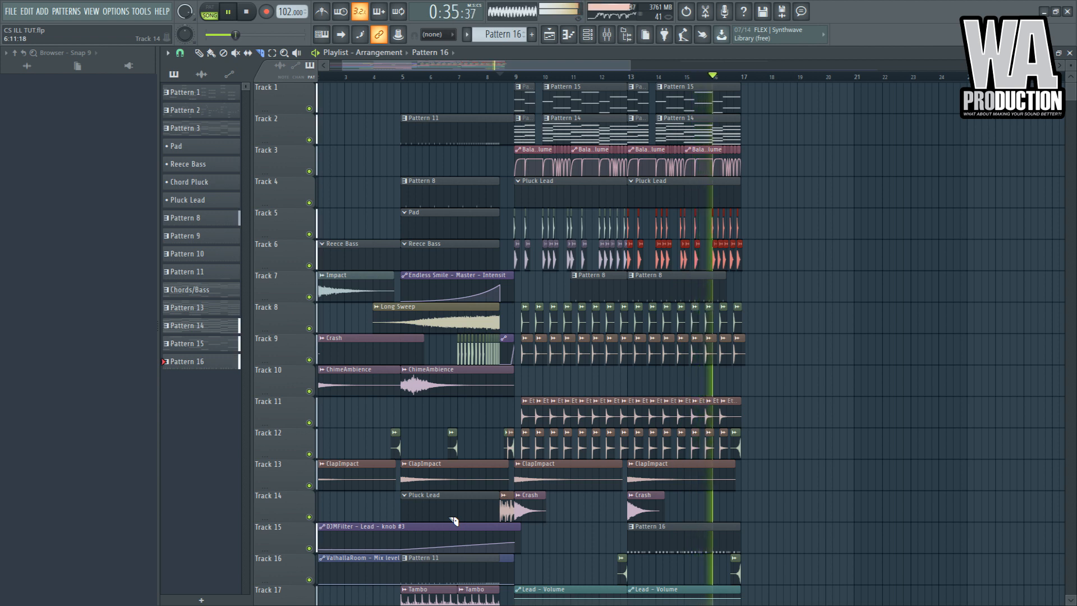
pyautogui.press('space')
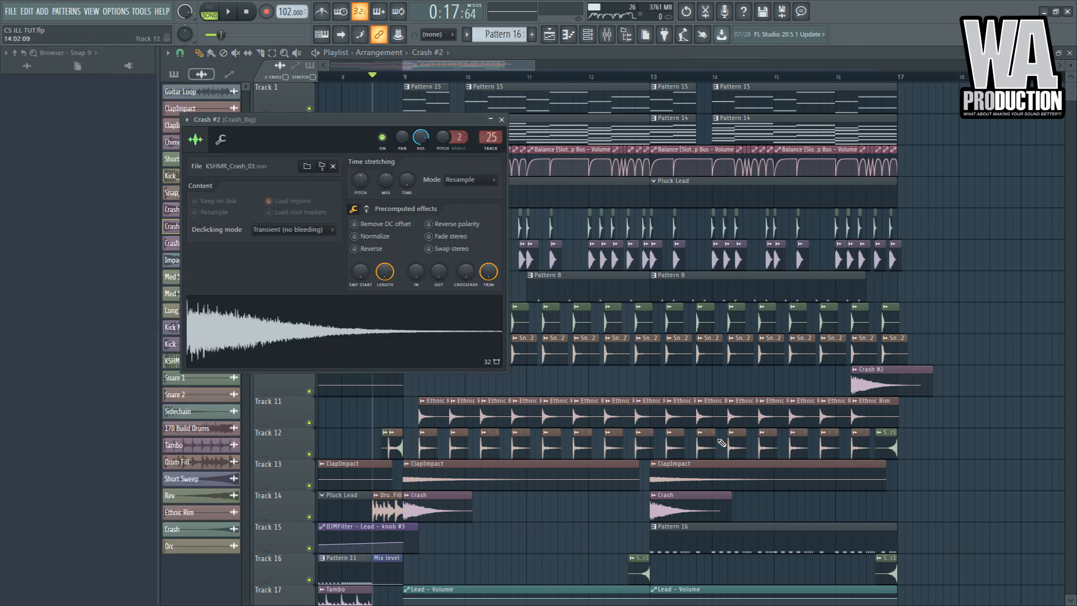
# - Reverse the Crash #2 sample and move its Track 10 clip earlier so it swells into bar 17
pyautogui.click(363, 248)
pyautogui.moveTo(898, 383); pyautogui.dragTo(823, 382)
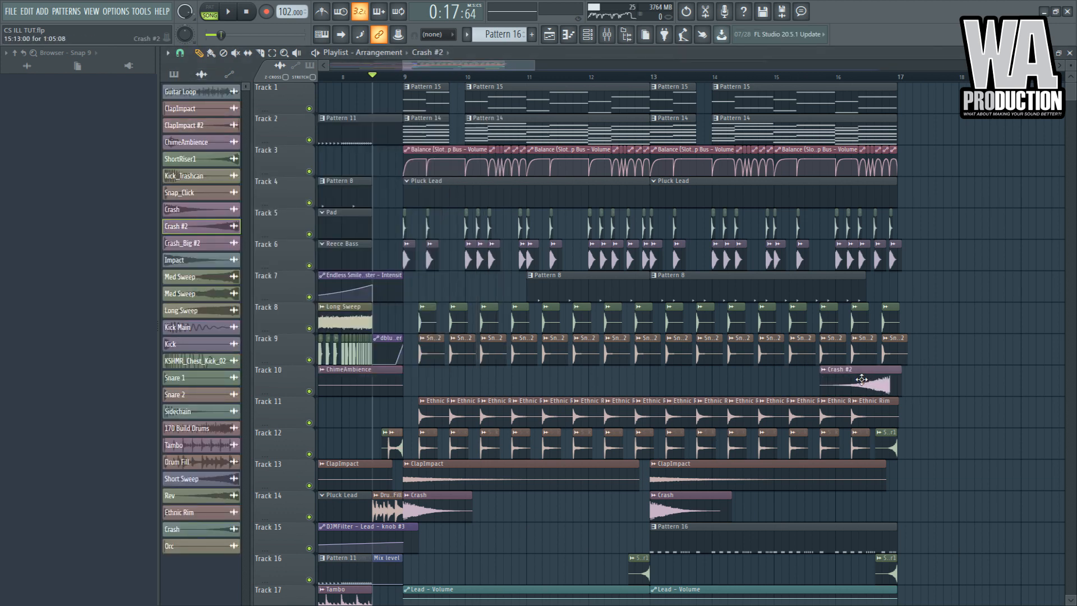
pyautogui.doubleClick(861, 380)
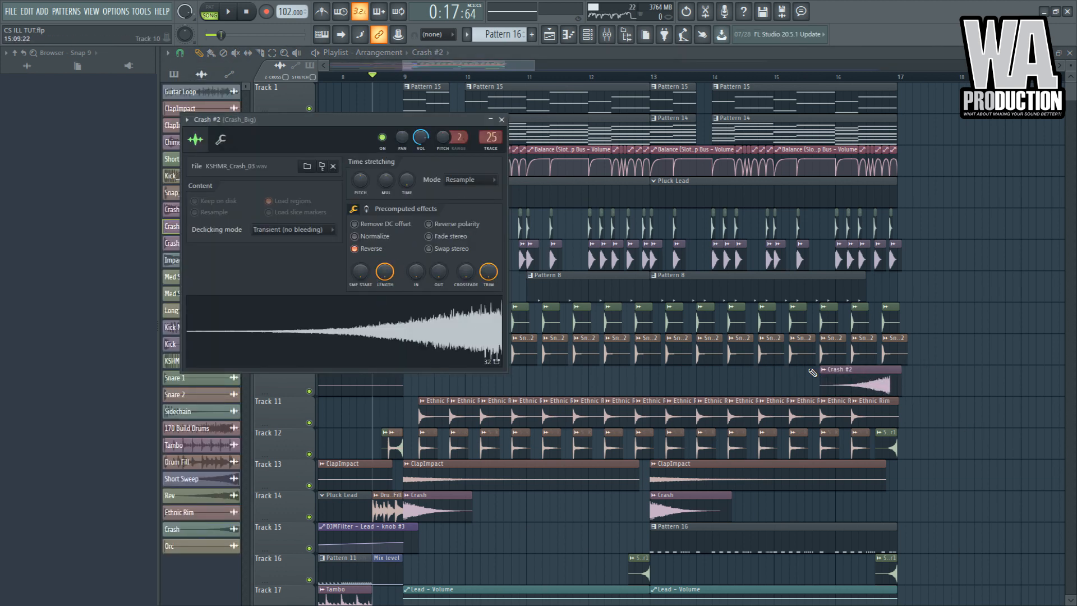
pyautogui.click(826, 378)
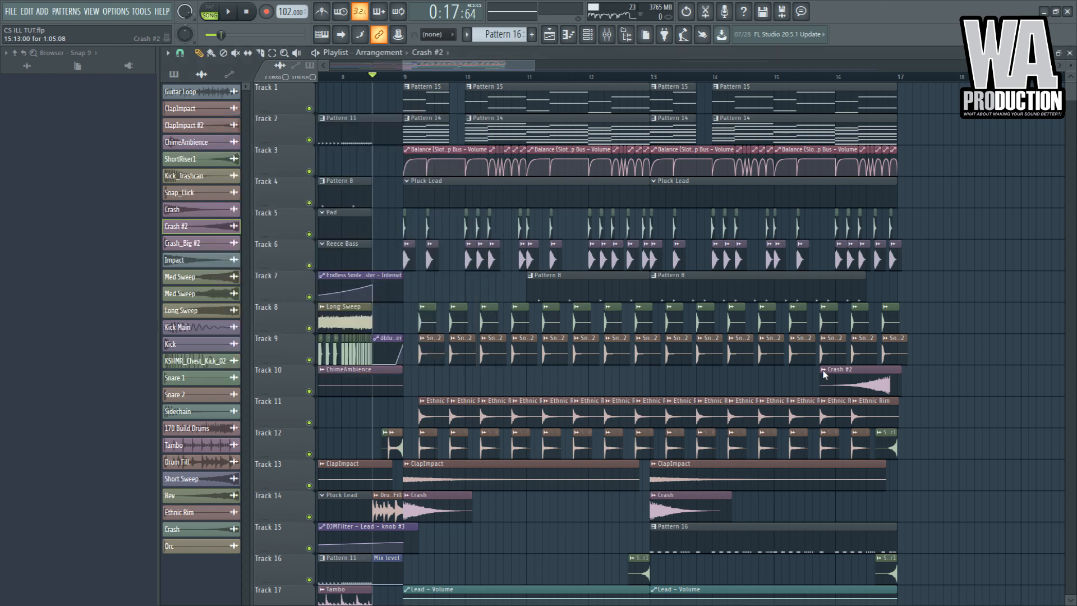
pyautogui.doubleClick(892, 378)
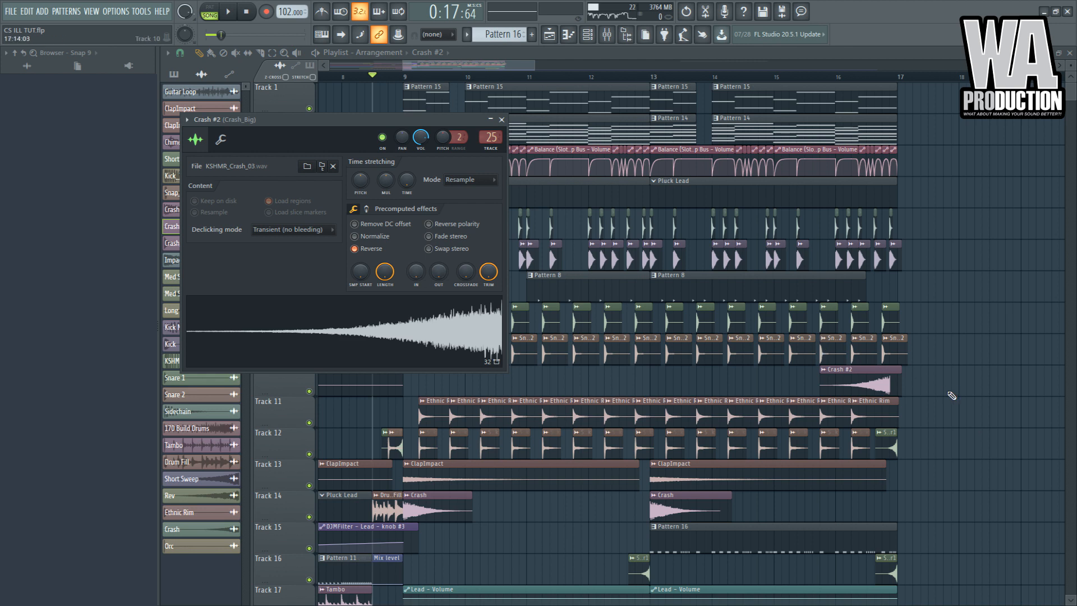
# - Trim the end of the reversed Crash #2 clip to bar 17 and move the clip to Track 14
pyautogui.scroll(7, 927, 392)
pyautogui.press('space')
pyautogui.moveTo(627, 382); pyautogui.dragTo(688, 387)
pyautogui.scroll(3, 699, 401)
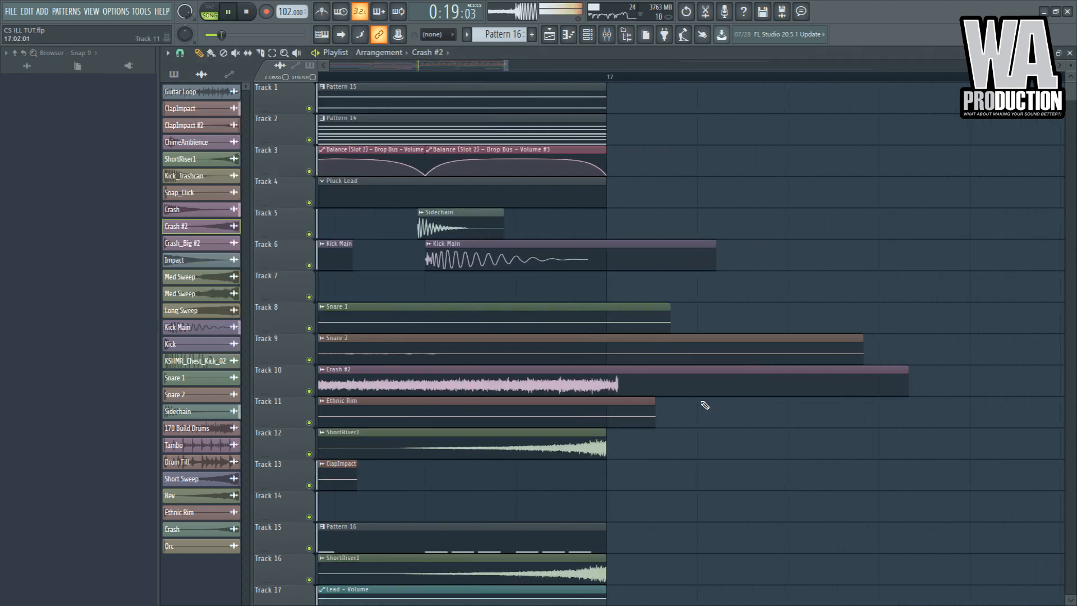
pyautogui.scroll(1, 704, 405)
pyautogui.moveTo(952, 381); pyautogui.dragTo(586, 382)
pyautogui.scroll(-6, 583, 224)
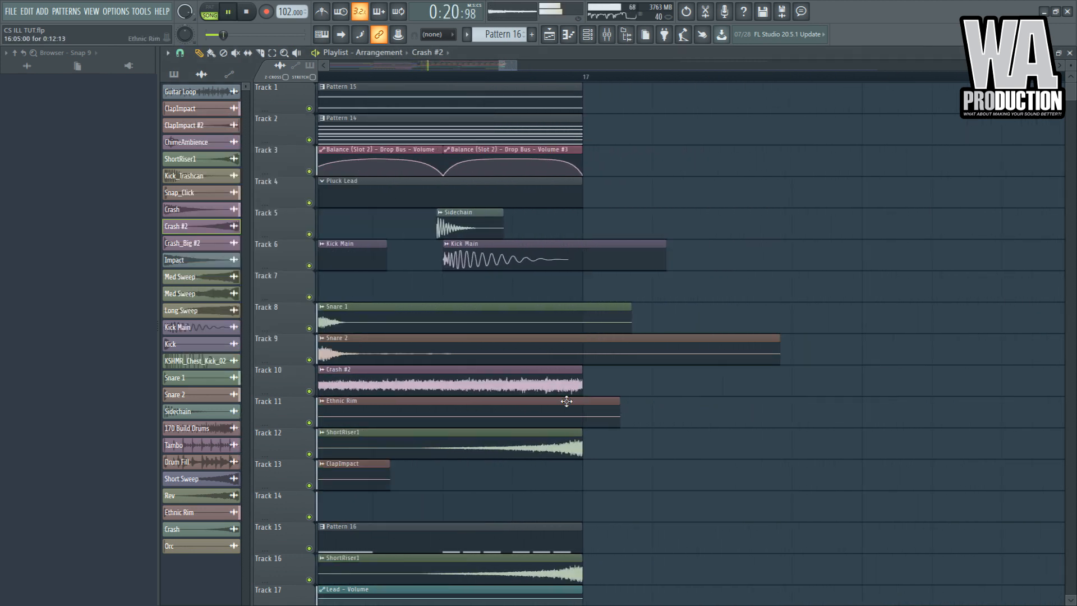
pyautogui.click(521, 74)
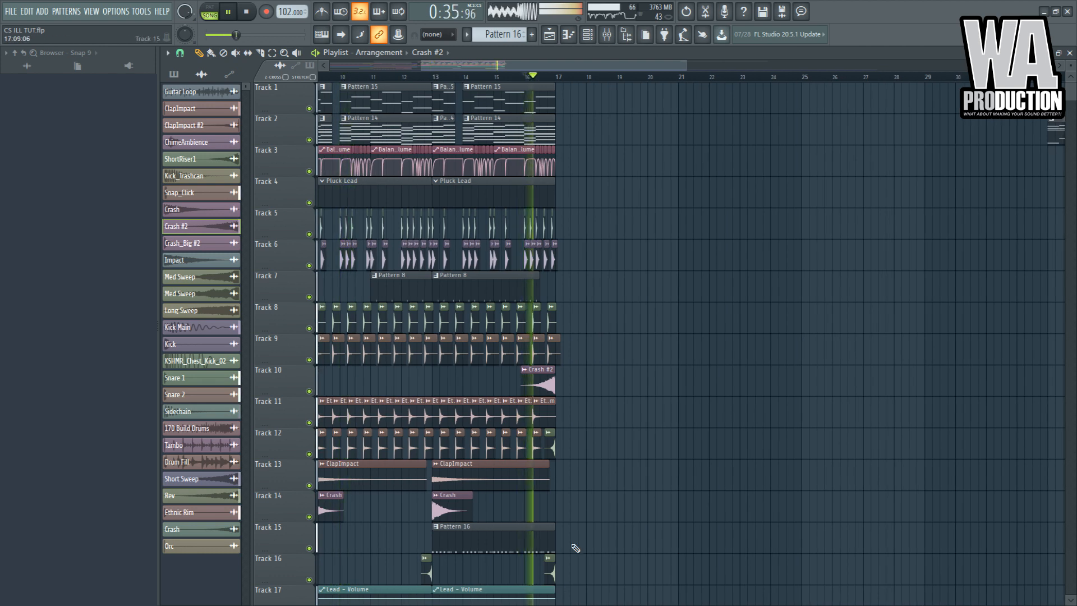
pyautogui.moveTo(547, 384); pyautogui.dragTo(544, 518)
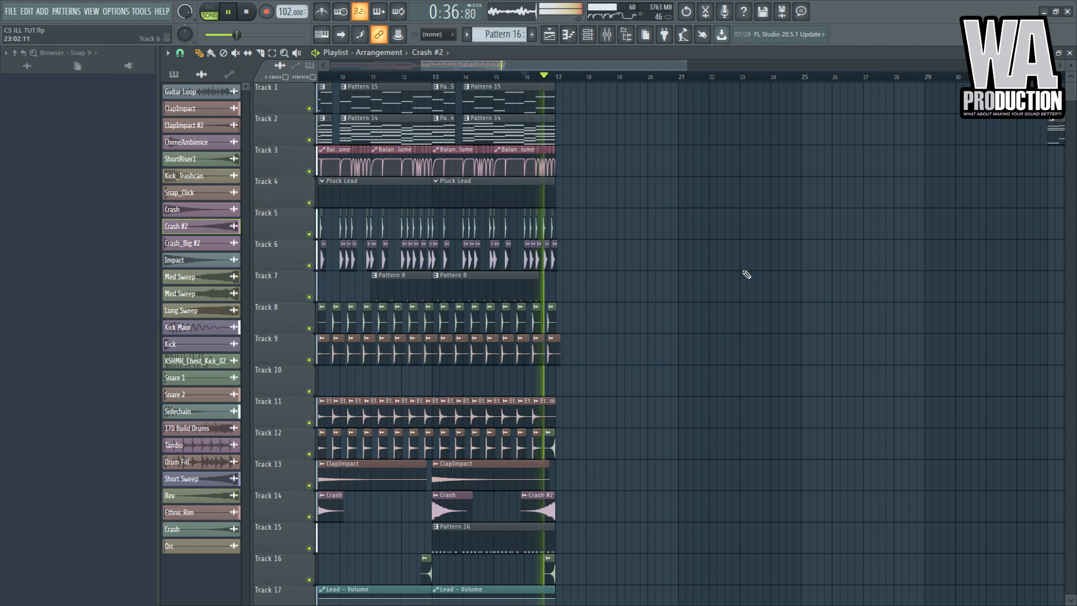
# - Move the Chords/Bass clip to bar 17 on Track 1, directly after the drop
pyautogui.scroll(-3, 639, 387)
pyautogui.moveTo(858, 136); pyautogui.dragTo(587, 90)
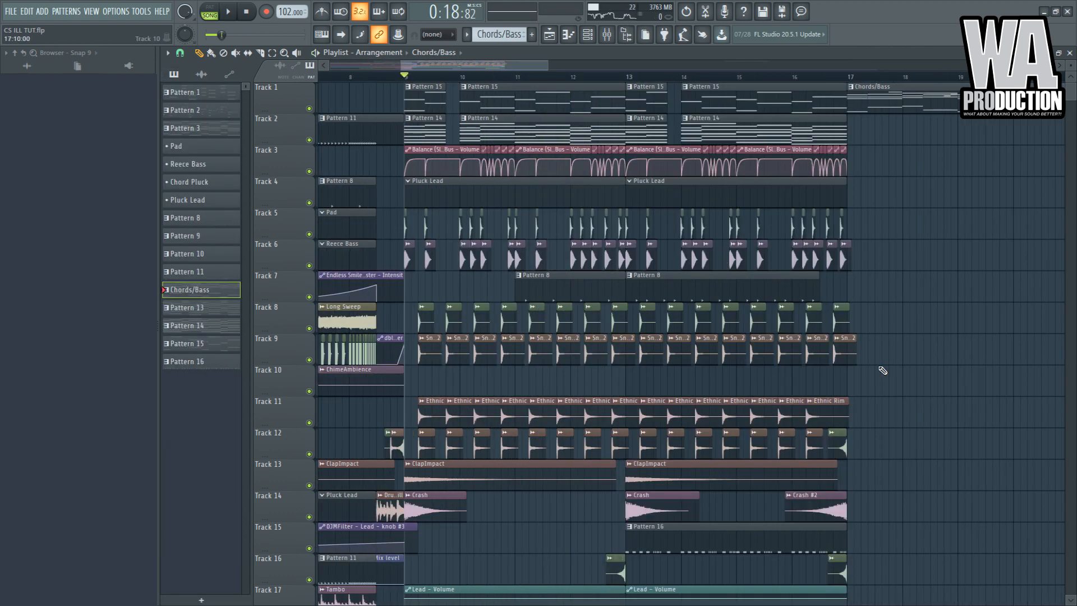
pyautogui.scroll(-3, 910, 353)
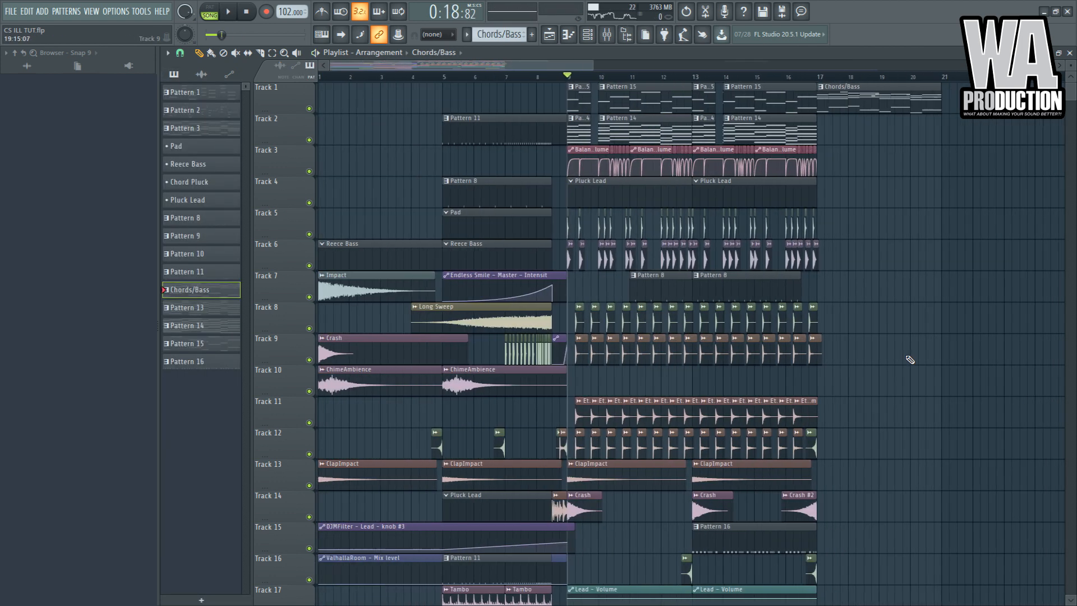